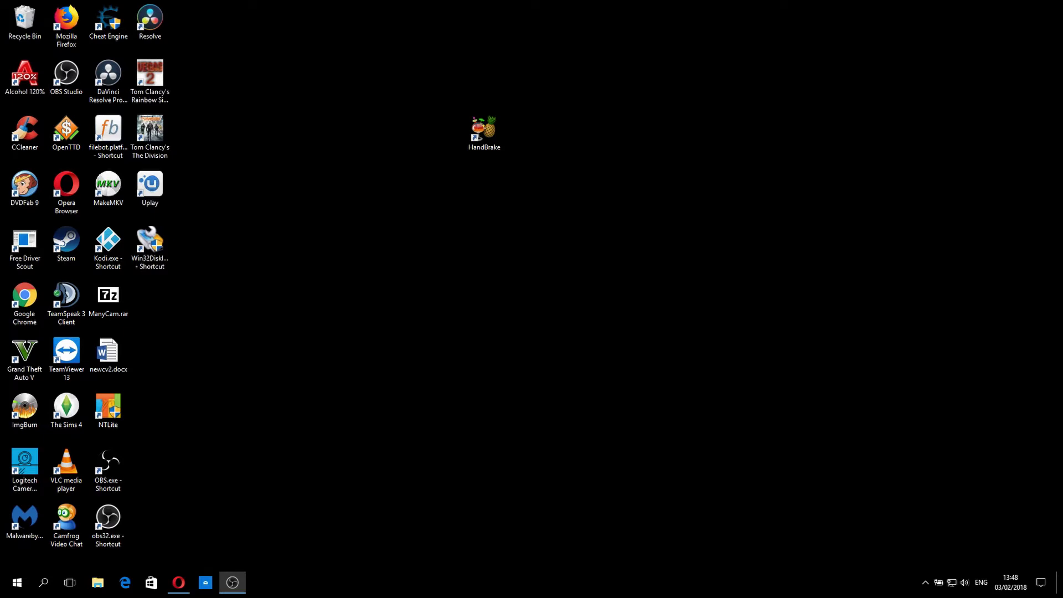
# Step: Restore Opera showing the MakeMKV 1.10.10 for Windows download page
pyautogui.click(179, 589)
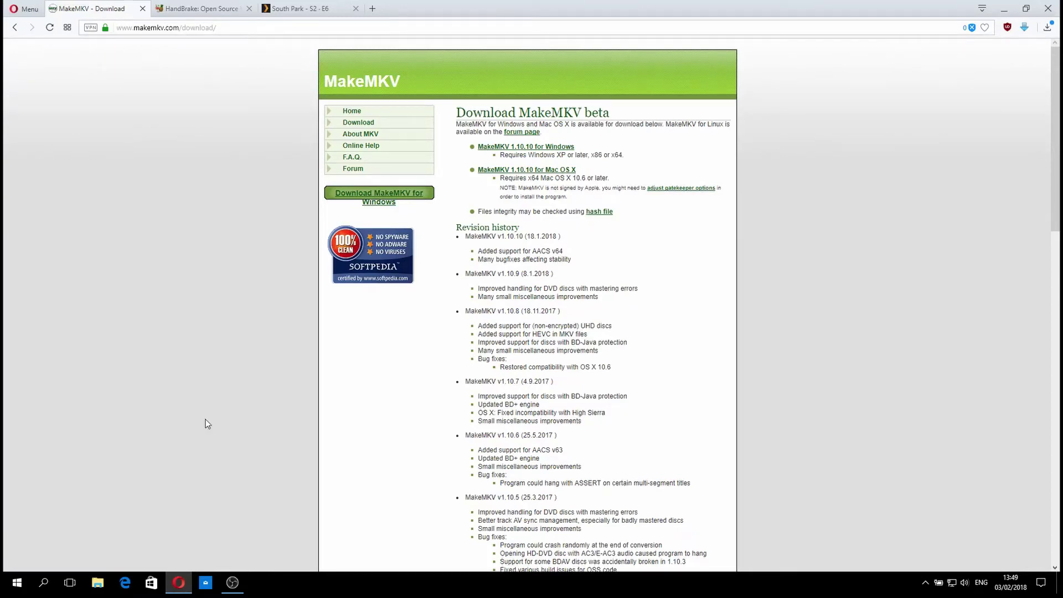
# Step: Look over the MakeMKV download page and the HandBrake website, then minimize Opera
pyautogui.click(366, 123)
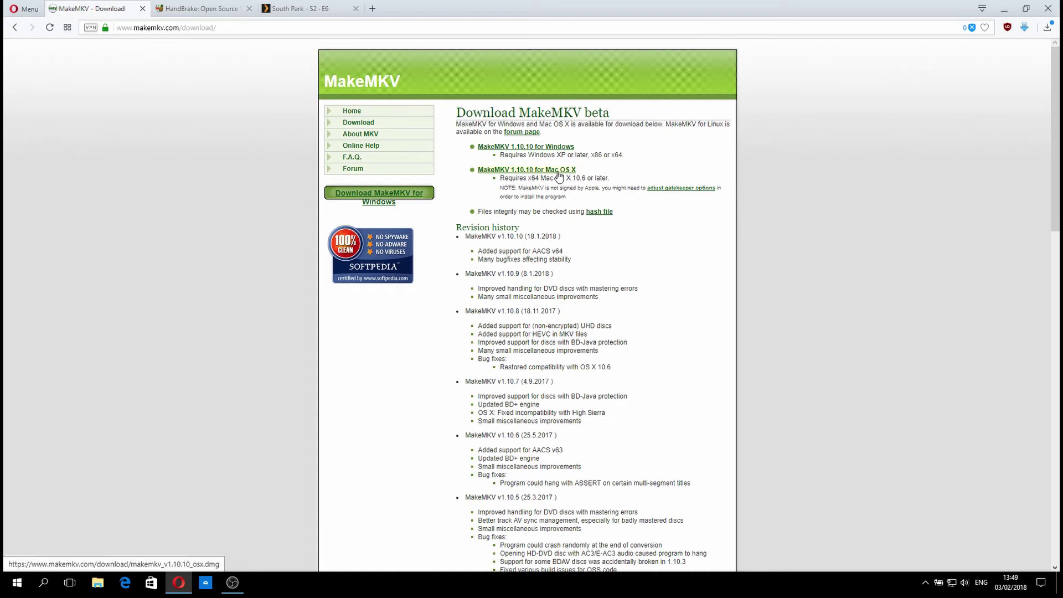
pyautogui.click(215, 12)
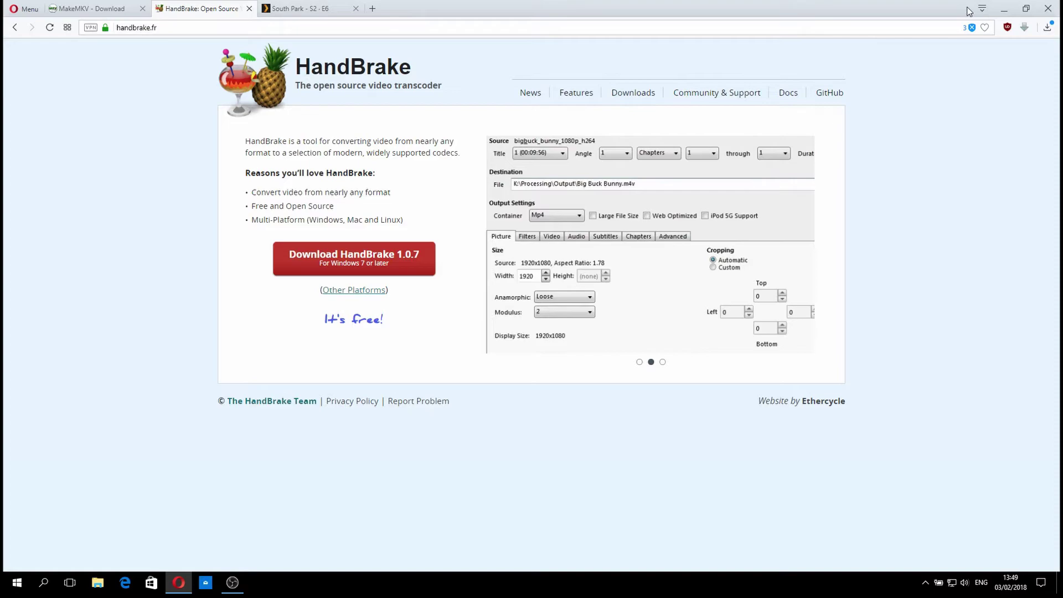
pyautogui.click(1005, 8)
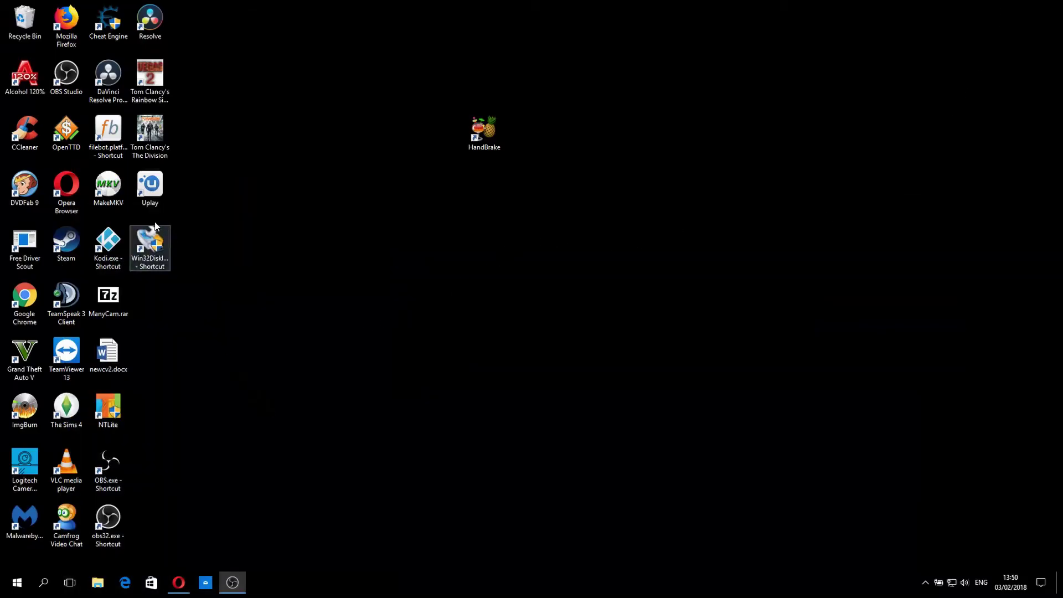
# Step: Launch MakeMKV, review the disc info, and keep the TSSTcorp drive with 10THINGS_DISC1_UK as source
pyautogui.doubleClick(125, 202)
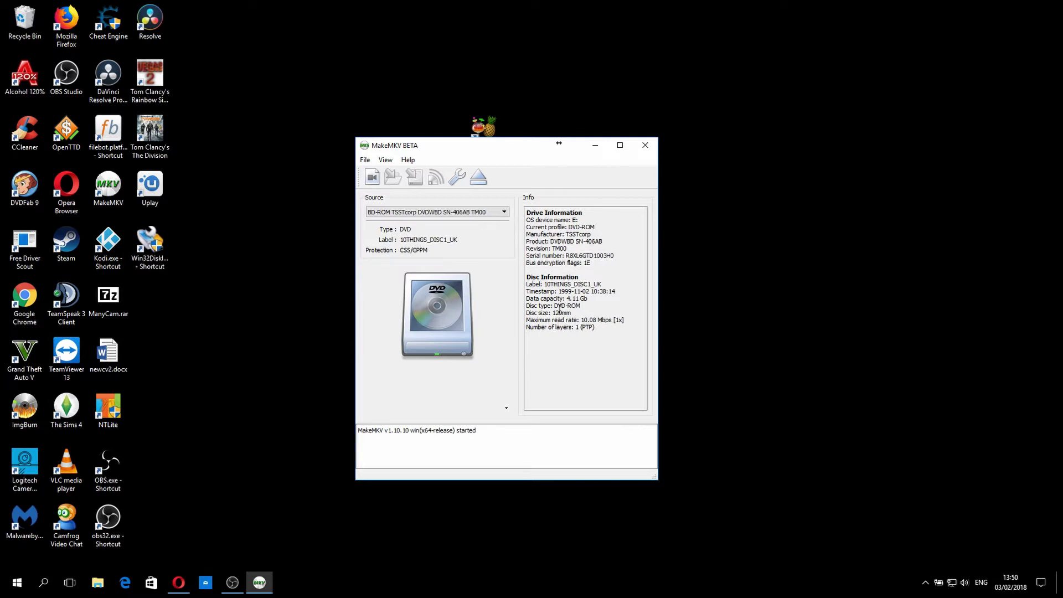
pyautogui.moveTo(544, 285); pyautogui.dragTo(599, 285)
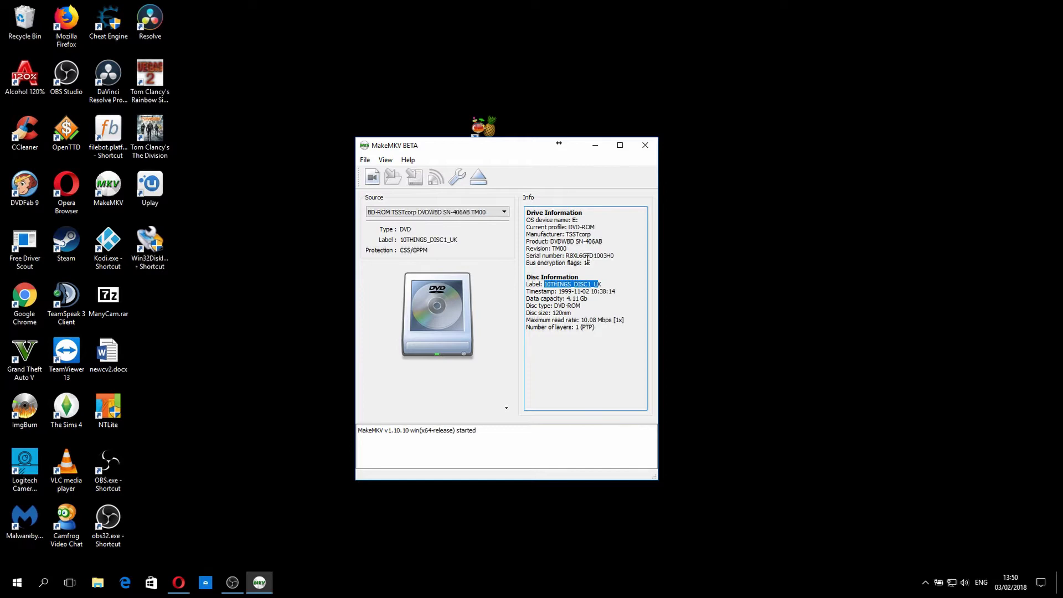
pyautogui.moveTo(545, 255); pyautogui.dragTo(589, 235)
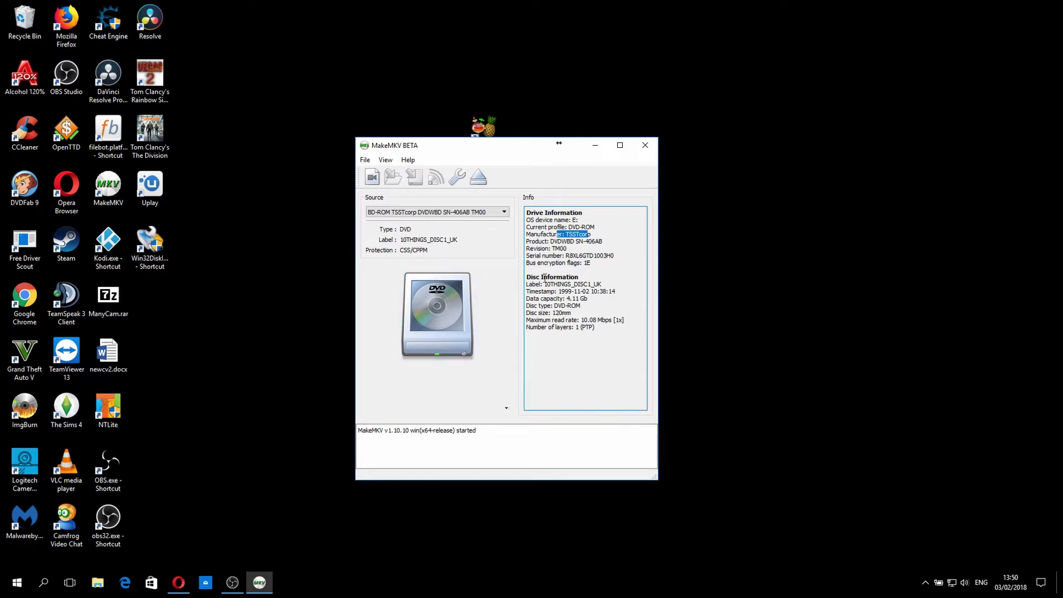
pyautogui.click(456, 212)
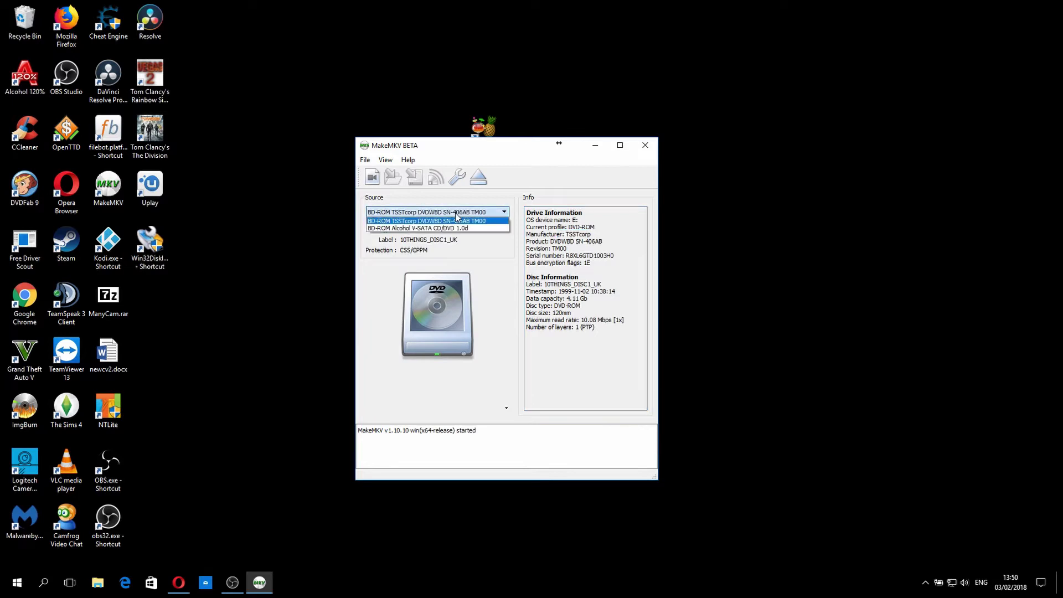
pyautogui.click(457, 220)
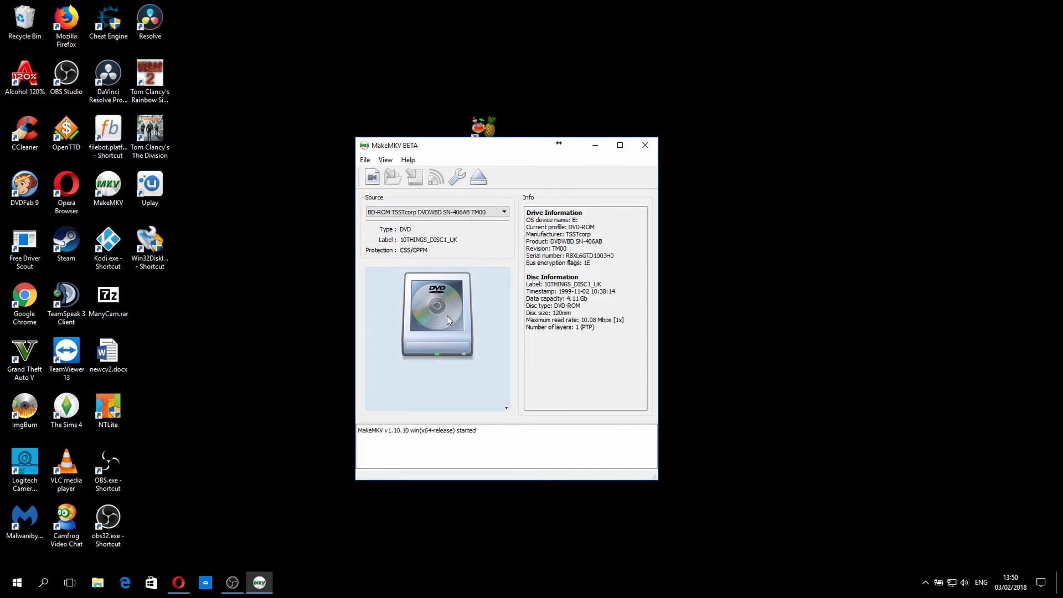
# Step: Scan the DVD and expand the 21-chapter, 4.0 GB title to list its tracks
pyautogui.click(439, 333)
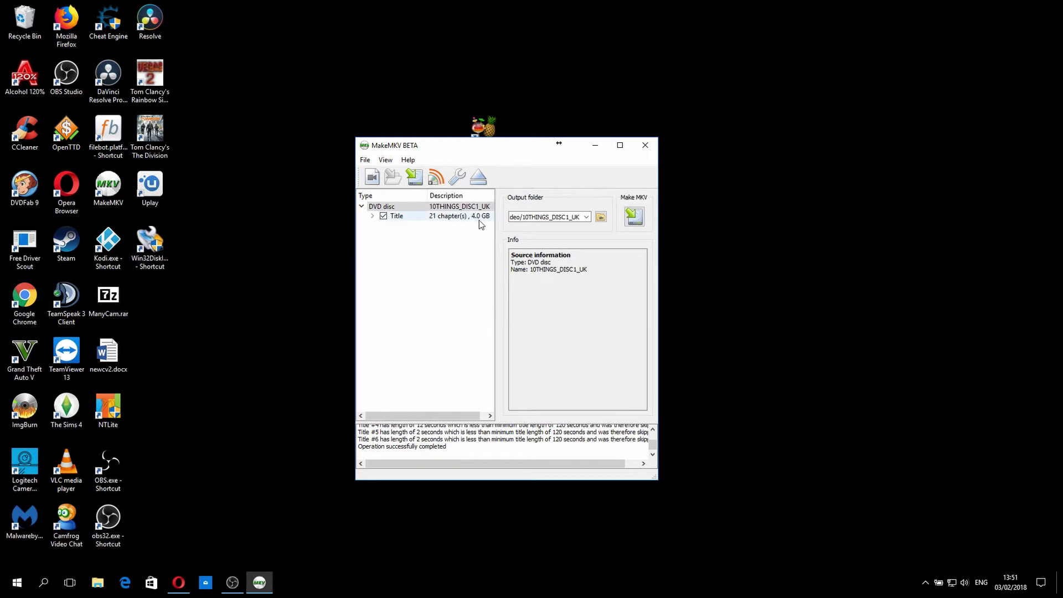
pyautogui.click(373, 216)
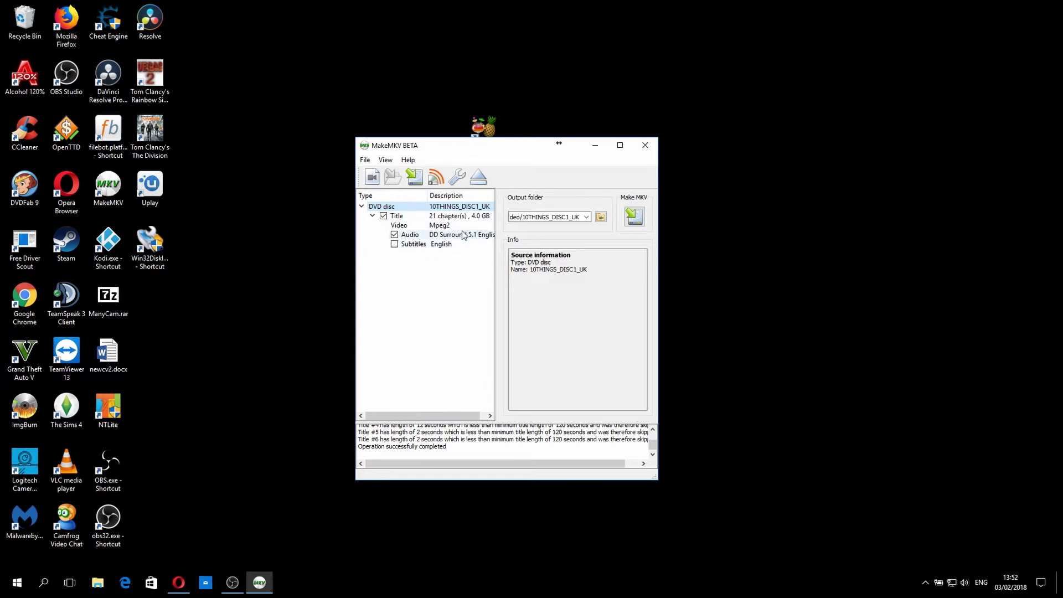
# Step: Start the Make MKV rip of the checked title and open File Explorer alongside
pyautogui.click(634, 219)
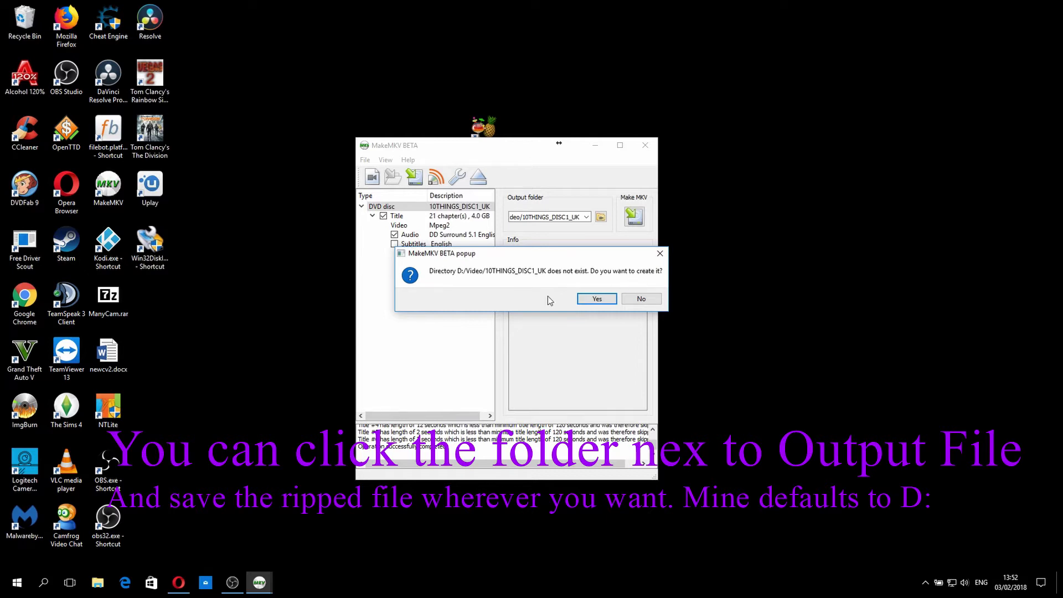
pyautogui.click(102, 582)
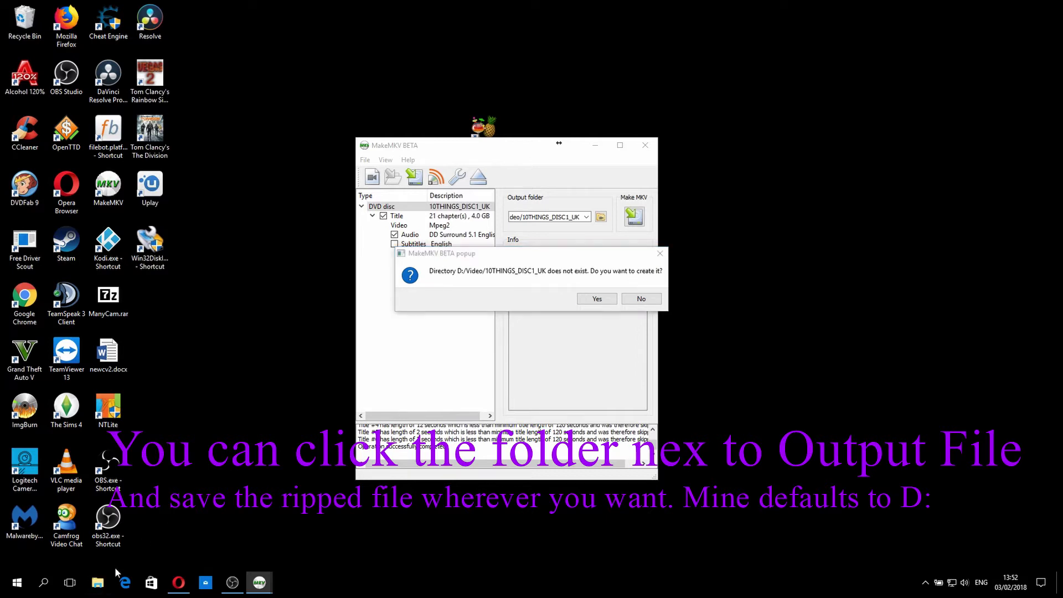
pyautogui.click(101, 585)
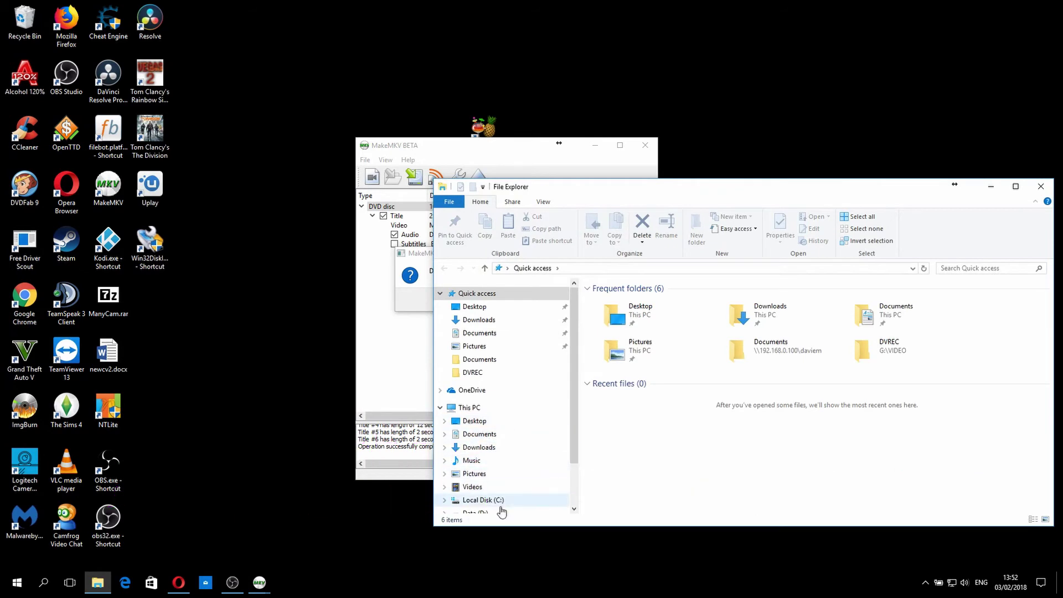
# Step: Check This PC showing Data (D:) with 188 GB free, then return to MakeMKV
pyautogui.scroll(-1, 493, 501)
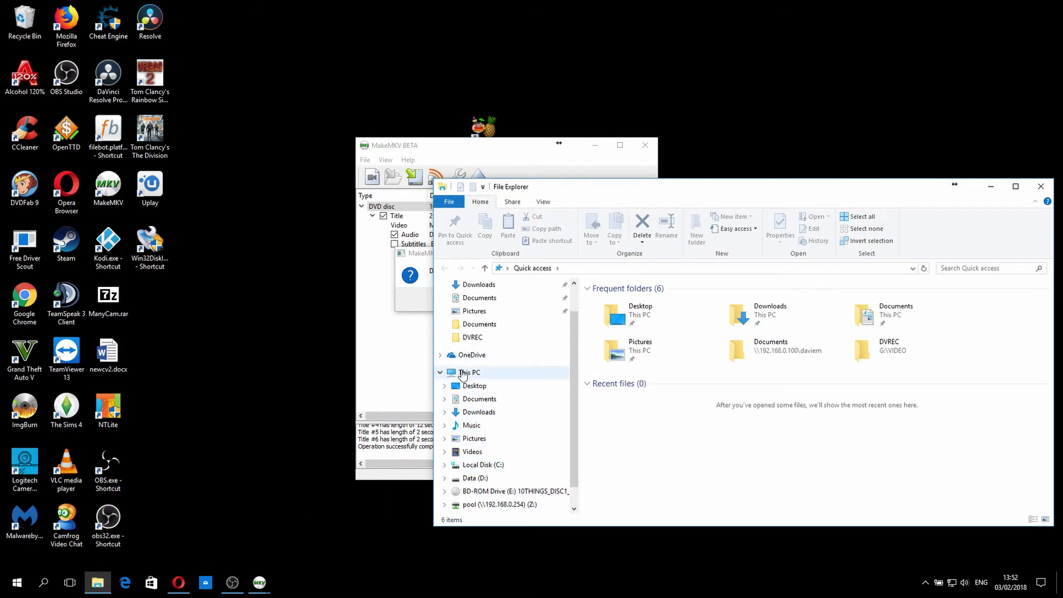
pyautogui.click(463, 374)
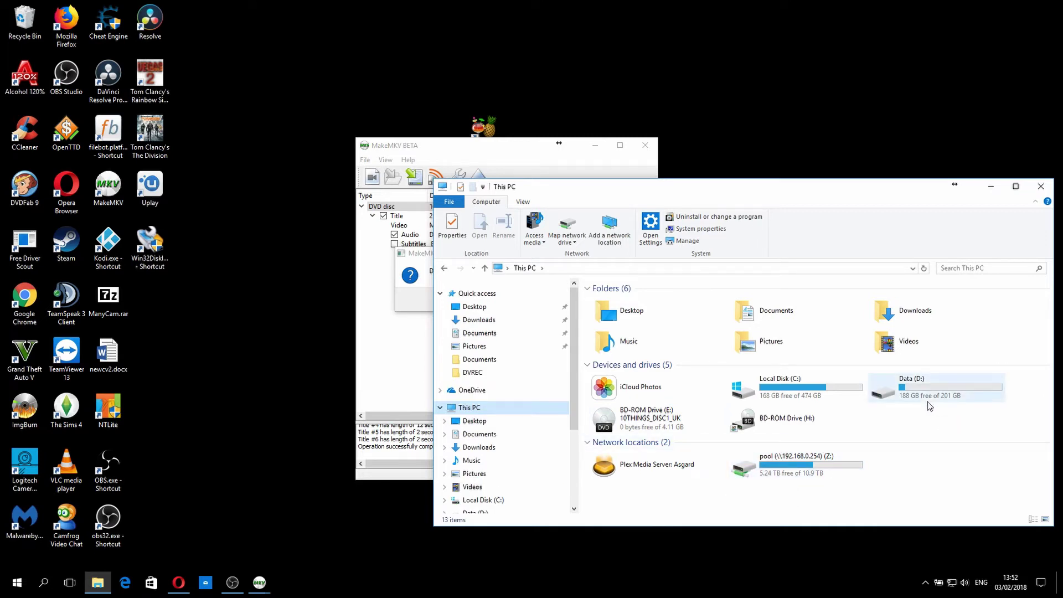
pyautogui.click(530, 160)
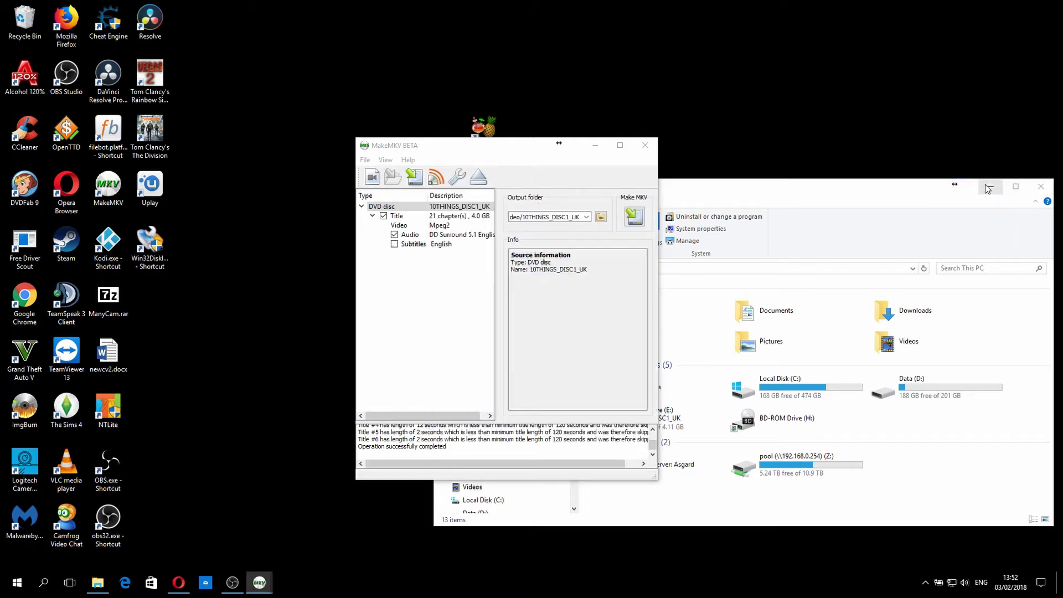
# Step: Close File Explorer and confirm creating D:/Video/10THINGS_DISC1_UK so the rip runs
pyautogui.click(1041, 186)
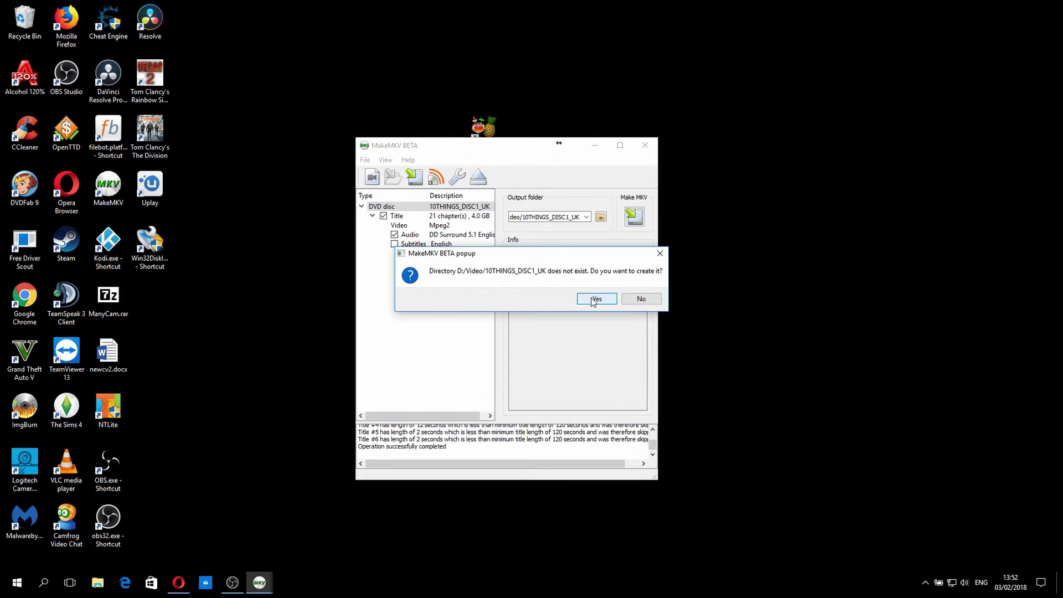
pyautogui.click(594, 300)
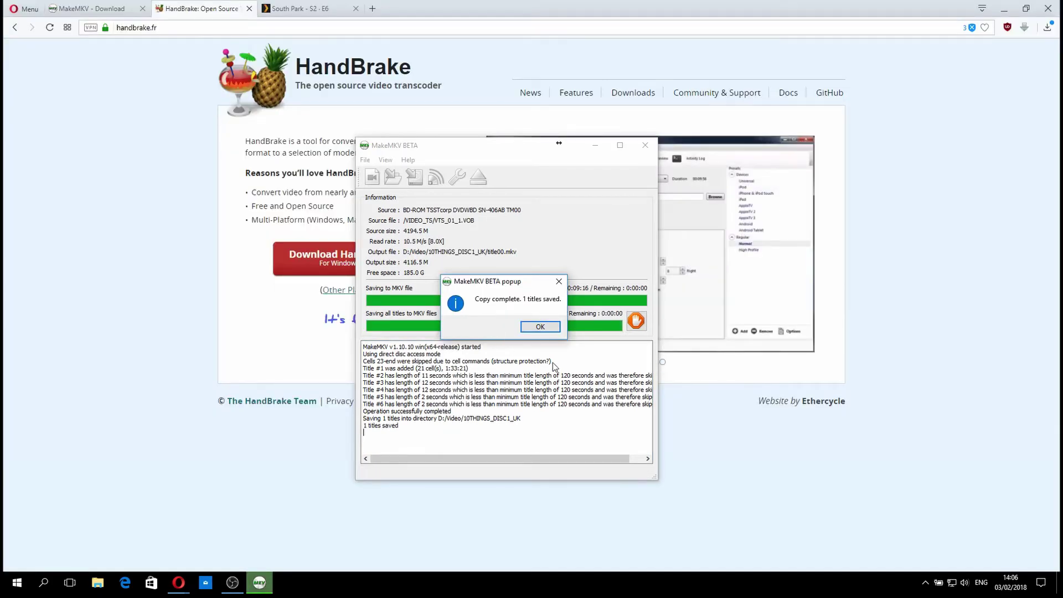
# Step: Dismiss the copy-complete notice, view the full output folder path, and close MakeMKV
pyautogui.click(540, 327)
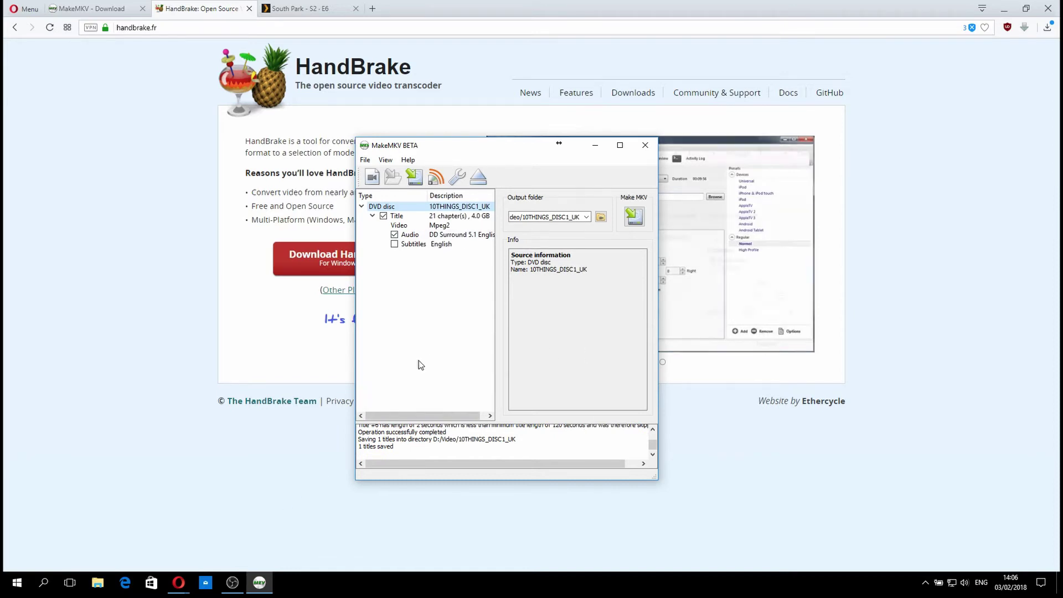
pyautogui.click(601, 217)
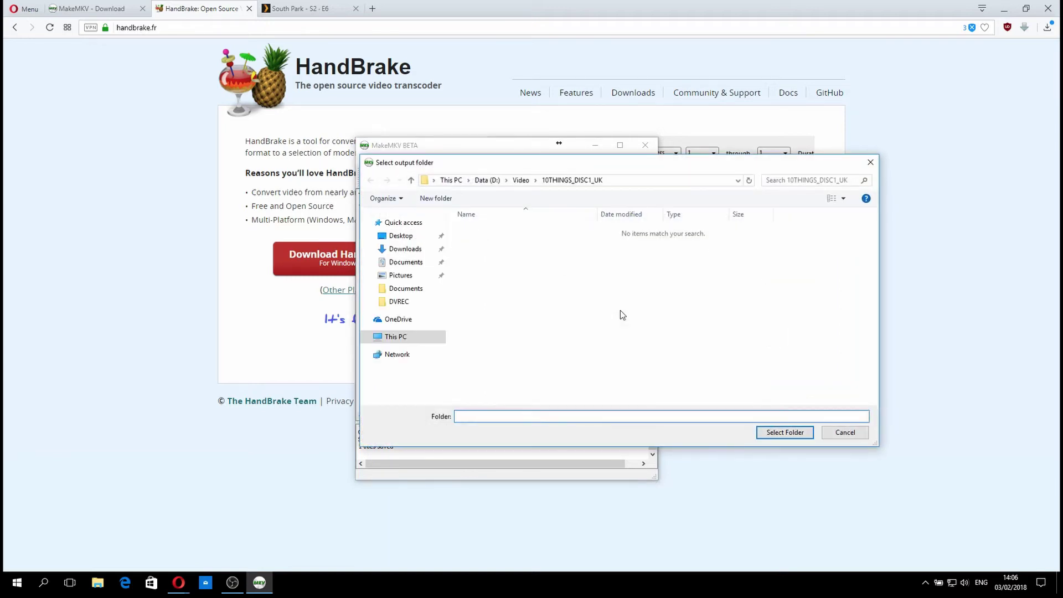
pyautogui.click(636, 181)
pyautogui.hotkey('ctrl', 'c')
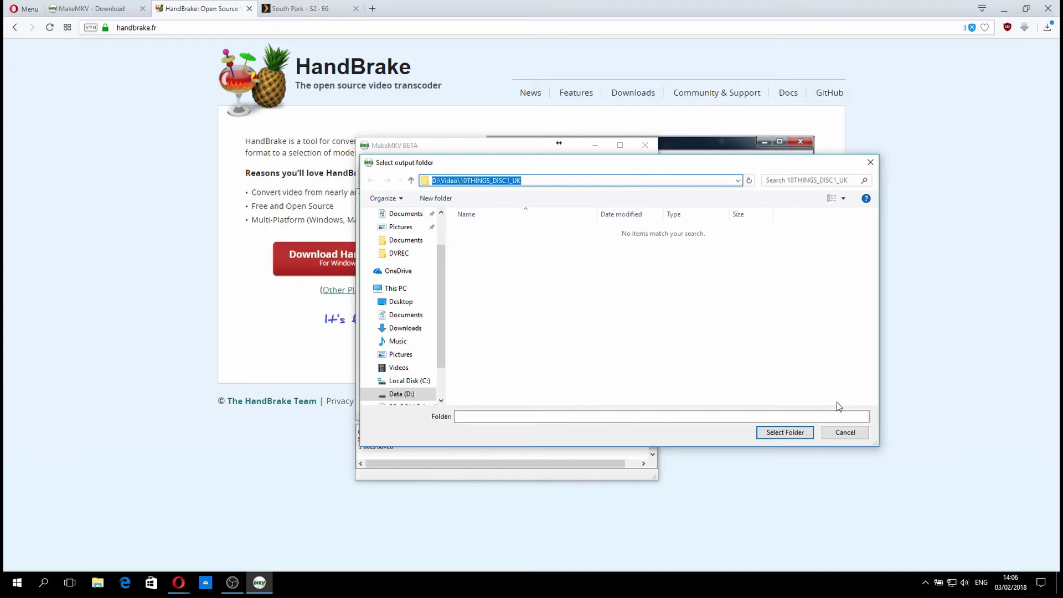
pyautogui.click(841, 438)
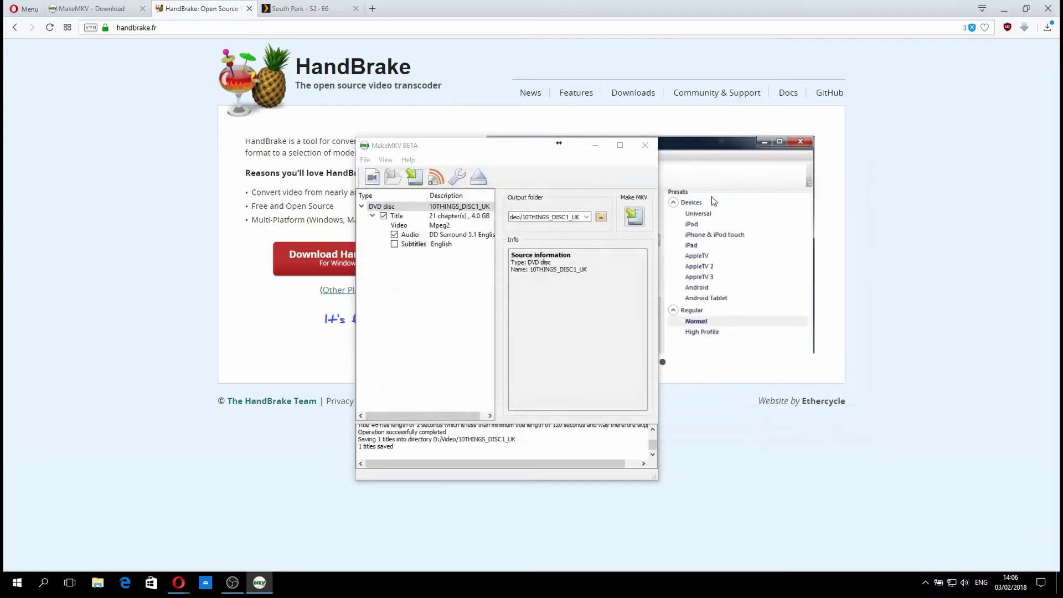
pyautogui.click(646, 146)
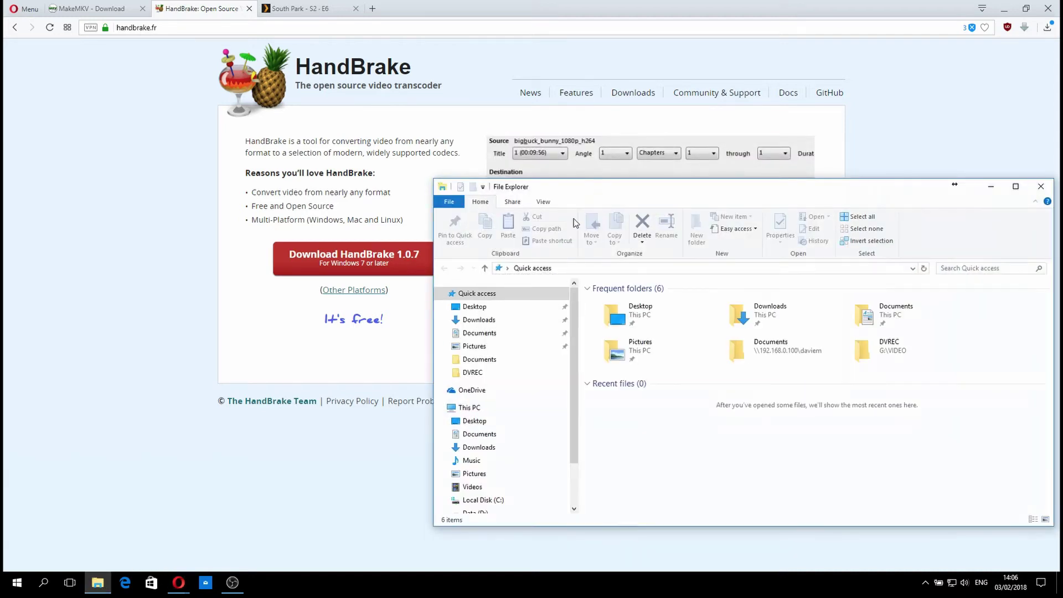
# Step: Go to D:\Video\10THINGS_DISC1_UK in File Explorer and select the 4.01 GB title00.mkv
pyautogui.click(617, 271)
pyautogui.hotkey('ctrl', 'v')
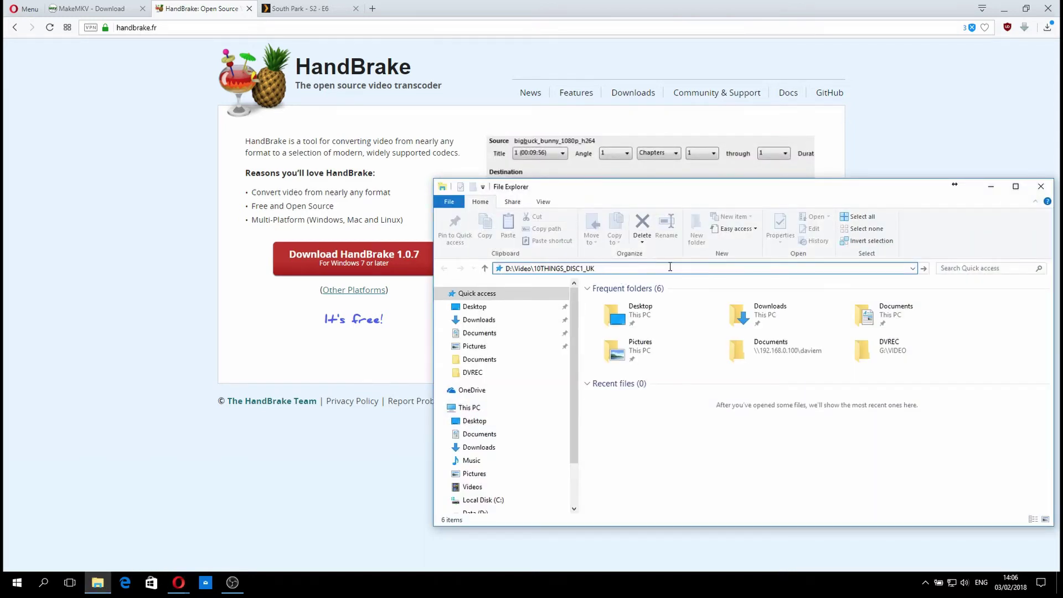
pyautogui.press('Return')
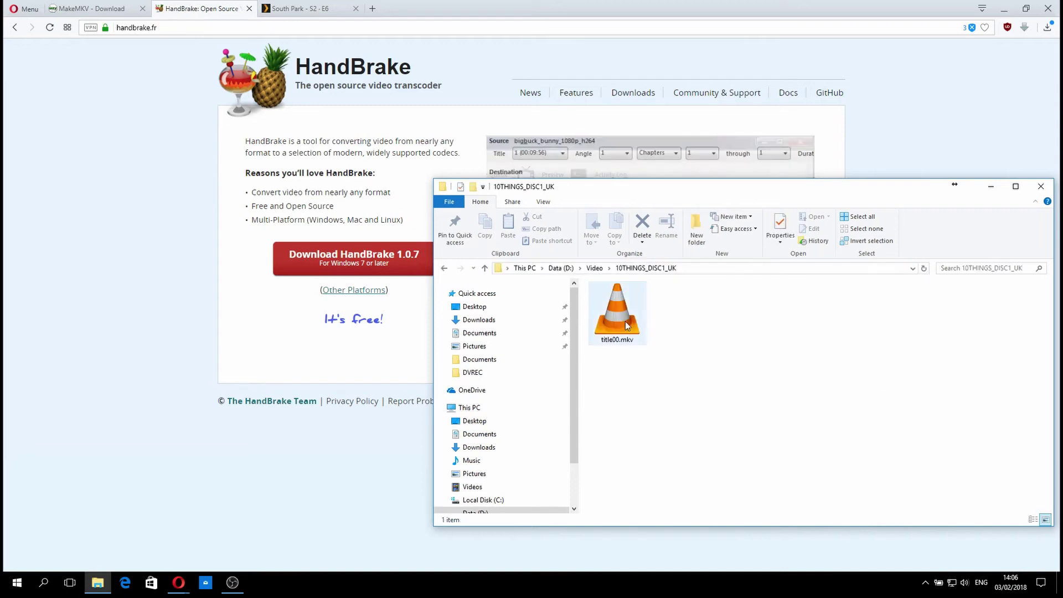
pyautogui.click(625, 323)
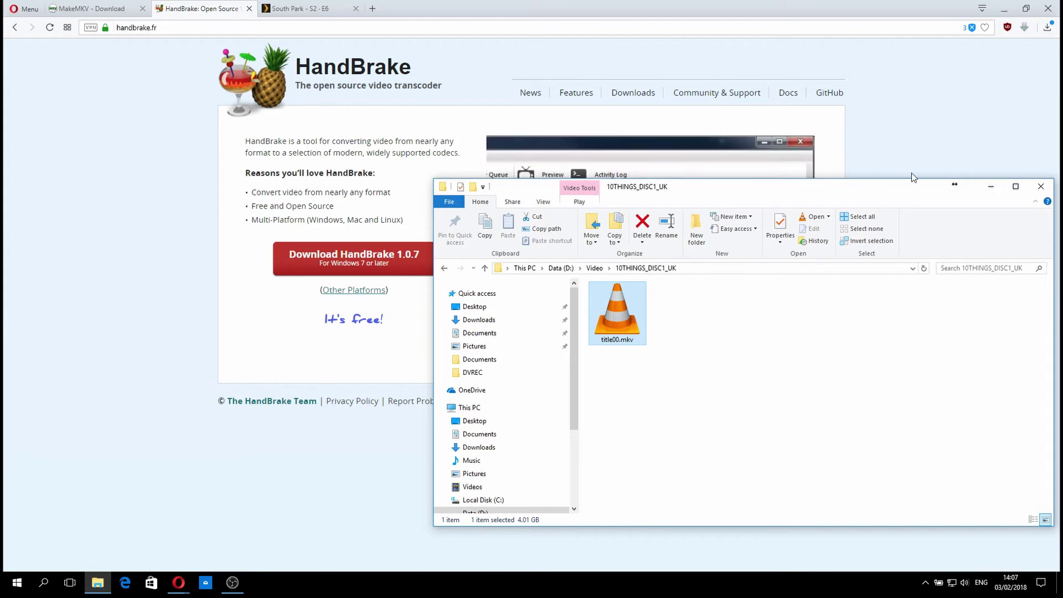
# Step: Minimize Opera and launch HandBrake, closing the duplicate window so one remains
pyautogui.click(1005, 9)
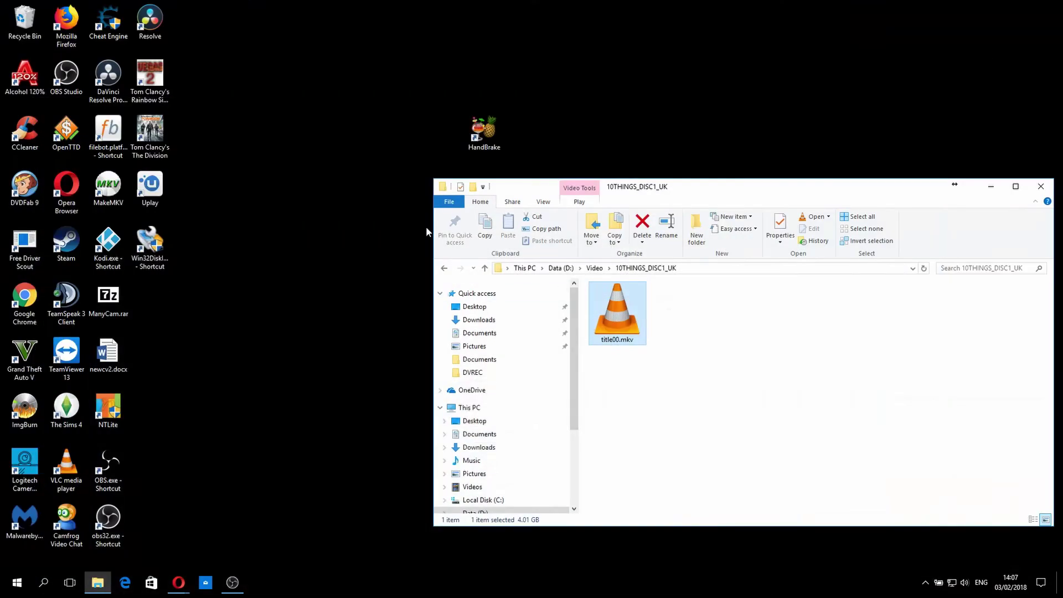
pyautogui.doubleClick(488, 140)
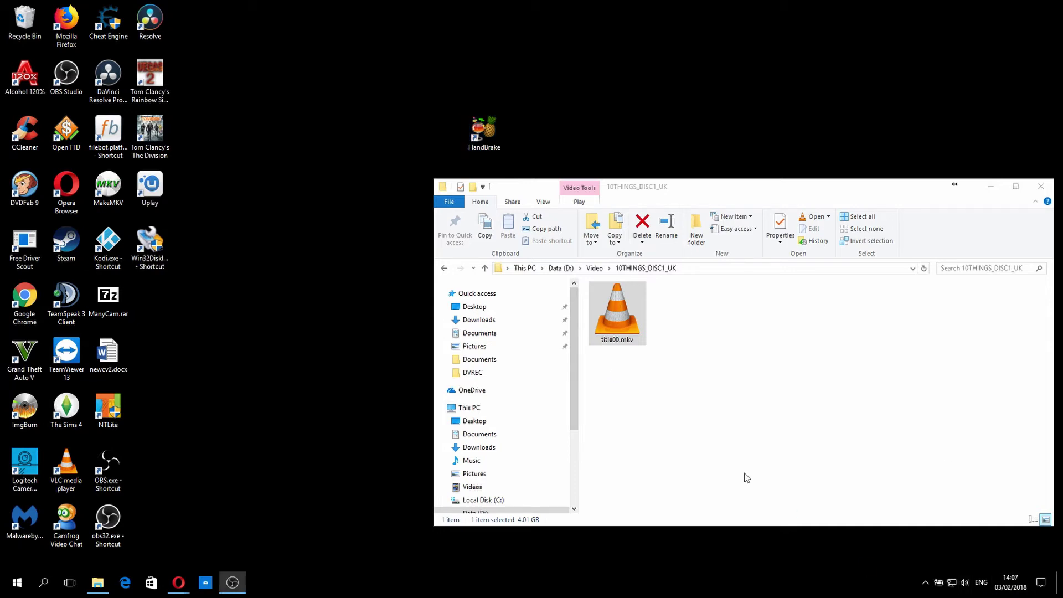
pyautogui.moveTo(733, 191); pyautogui.dragTo(713, 182)
pyautogui.doubleClick(484, 132)
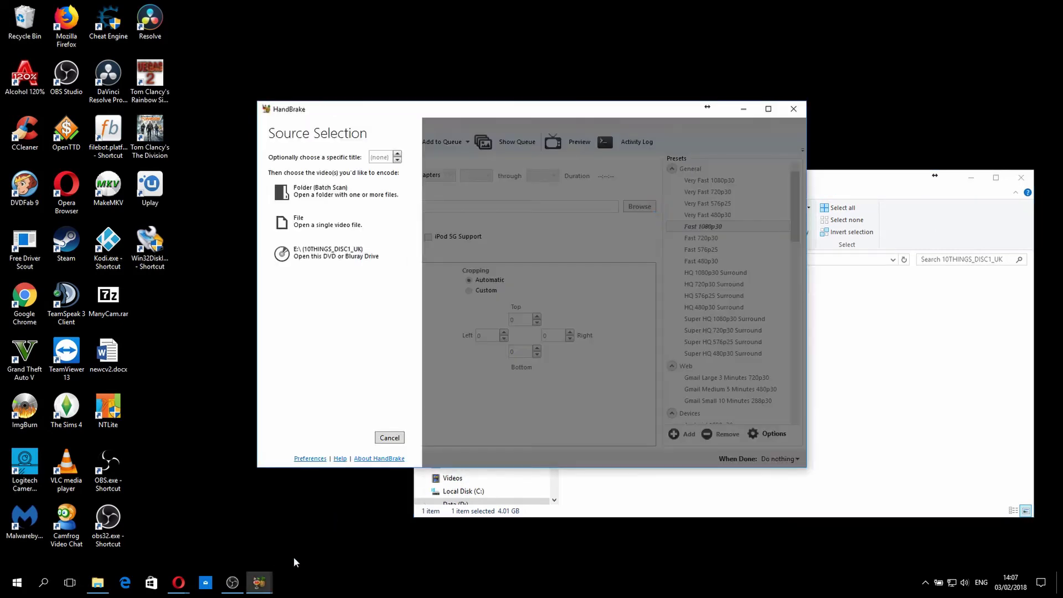
pyautogui.click(259, 585)
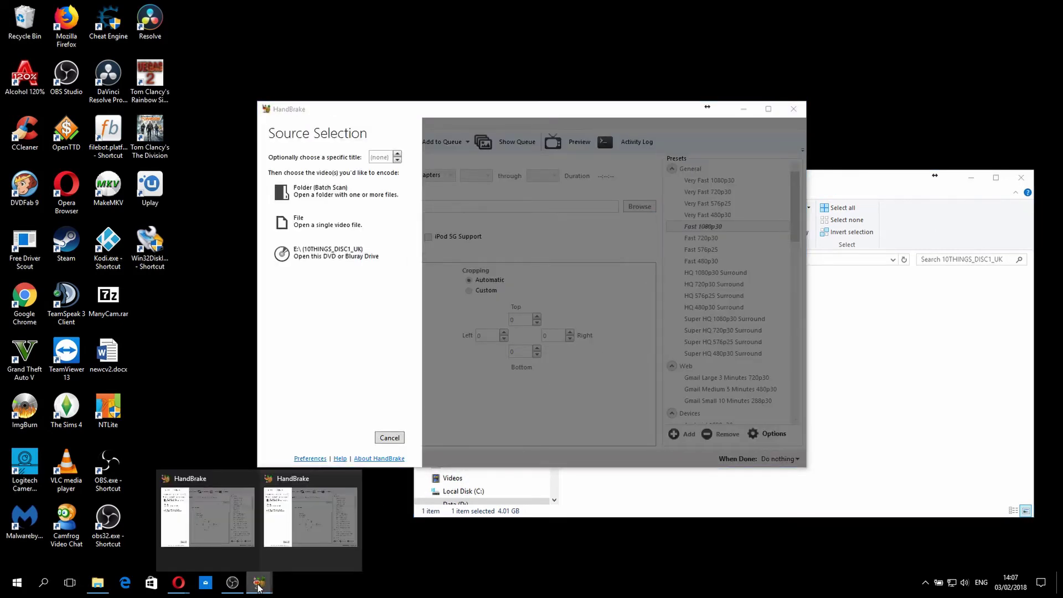
pyautogui.click(357, 477)
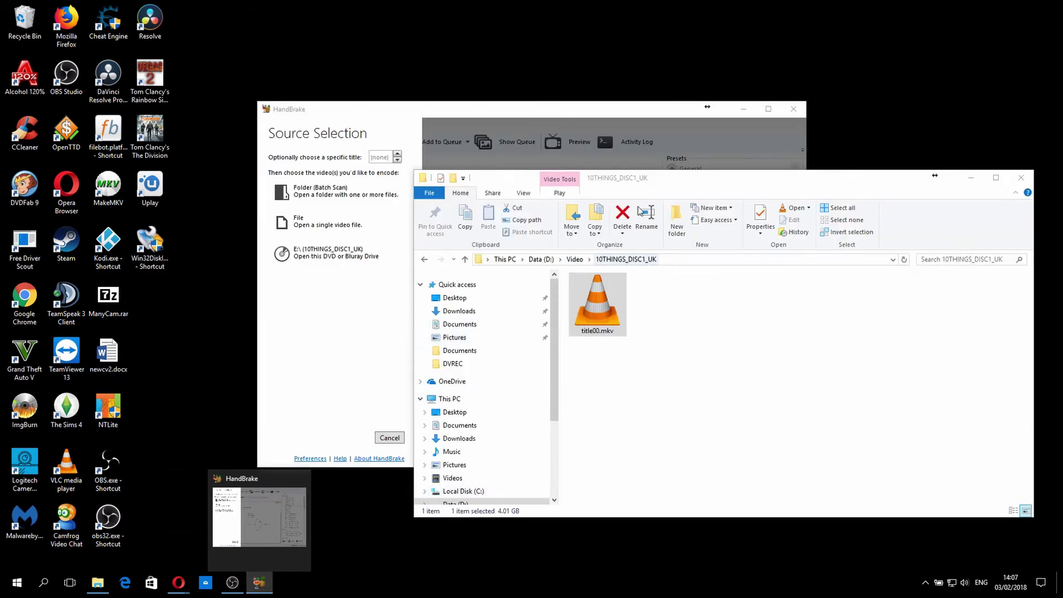
pyautogui.click(664, 115)
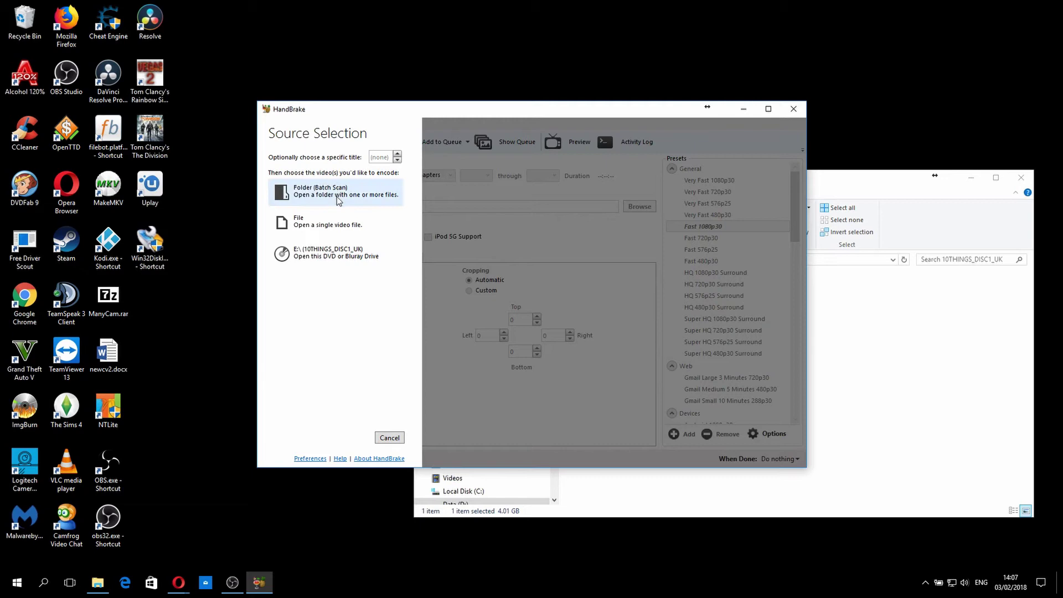
# Step: Open D:\Video\10THINGS_DISC1_UK\title00.mkv as the HandBrake source file
pyautogui.click(346, 221)
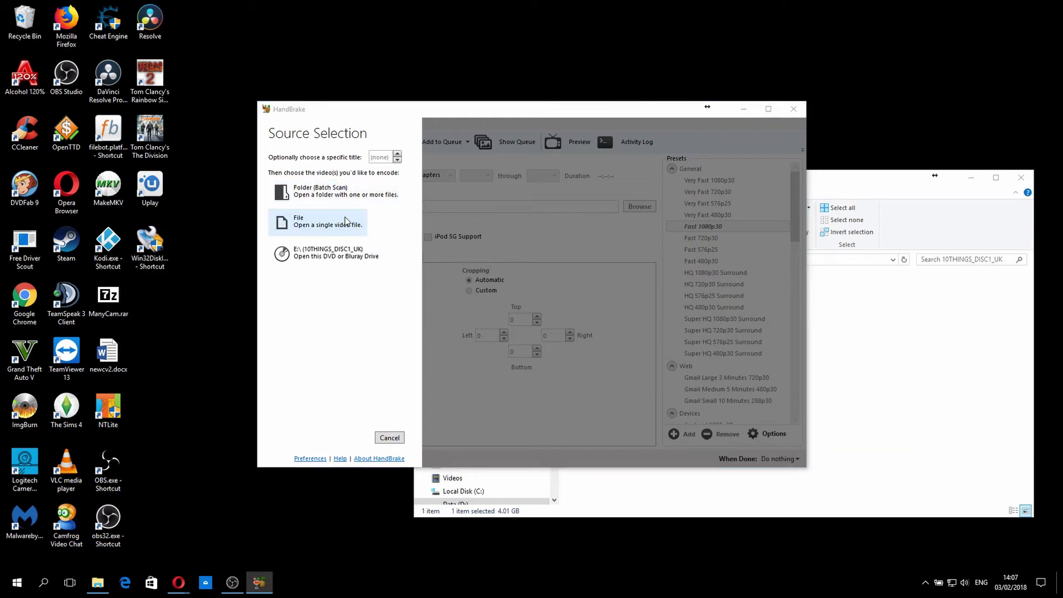
pyautogui.click(462, 145)
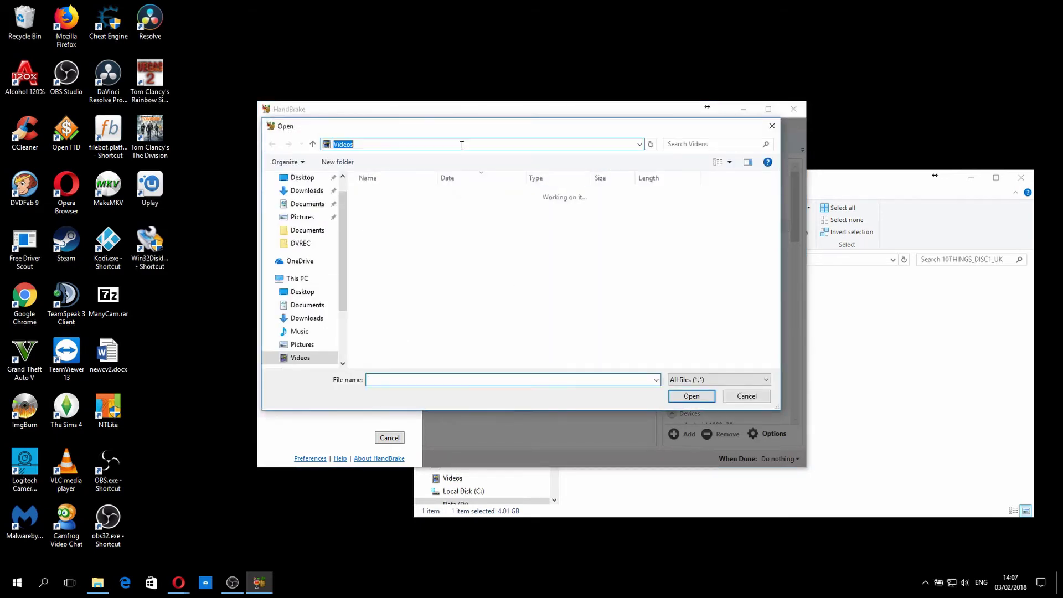
pyautogui.hotkey('ctrl', 'v')
pyautogui.press('Return')
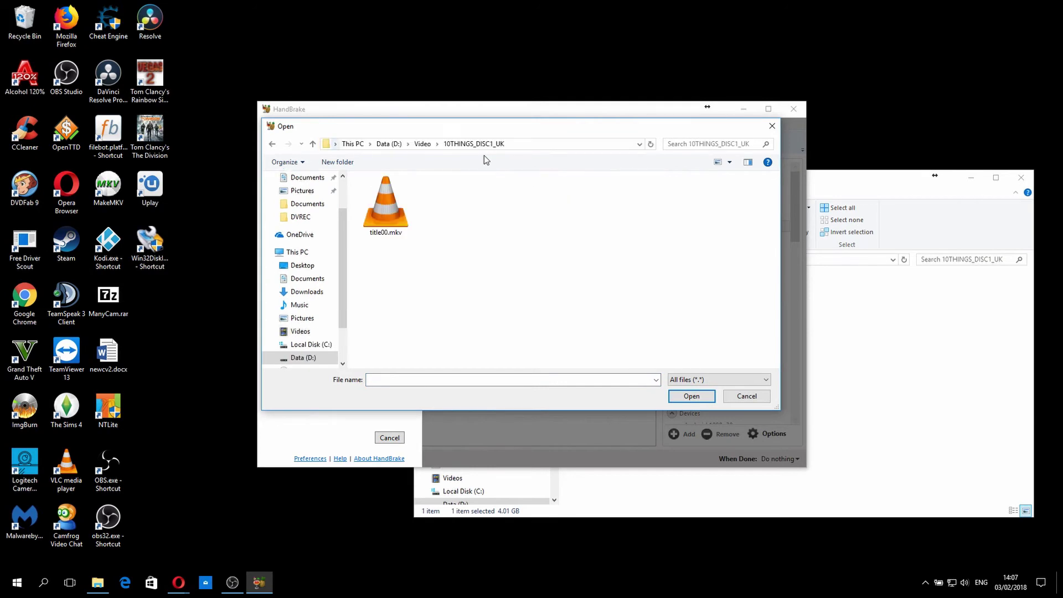
pyautogui.click(408, 224)
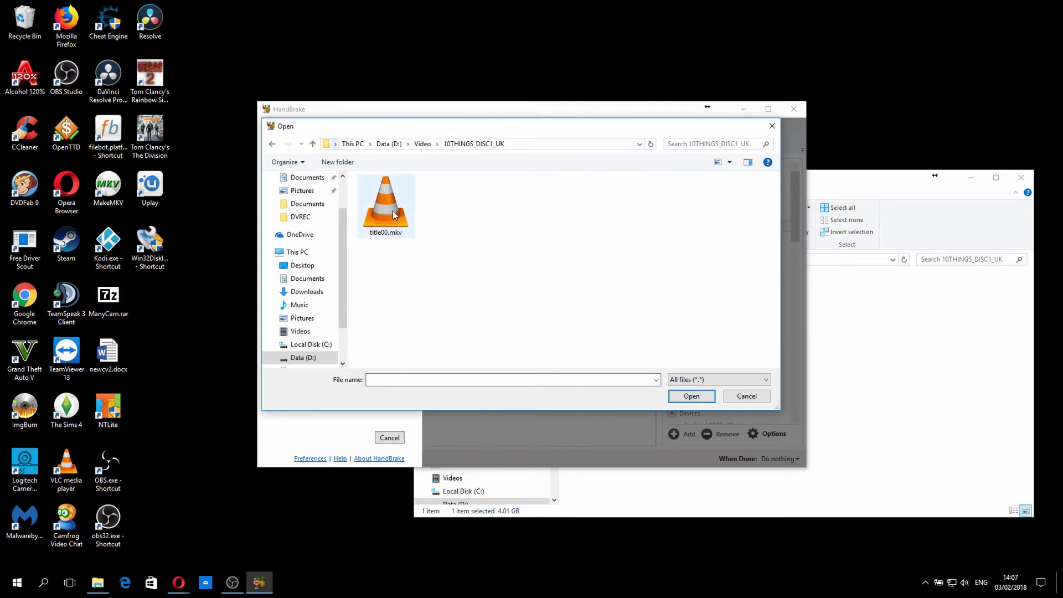
pyautogui.click(690, 396)
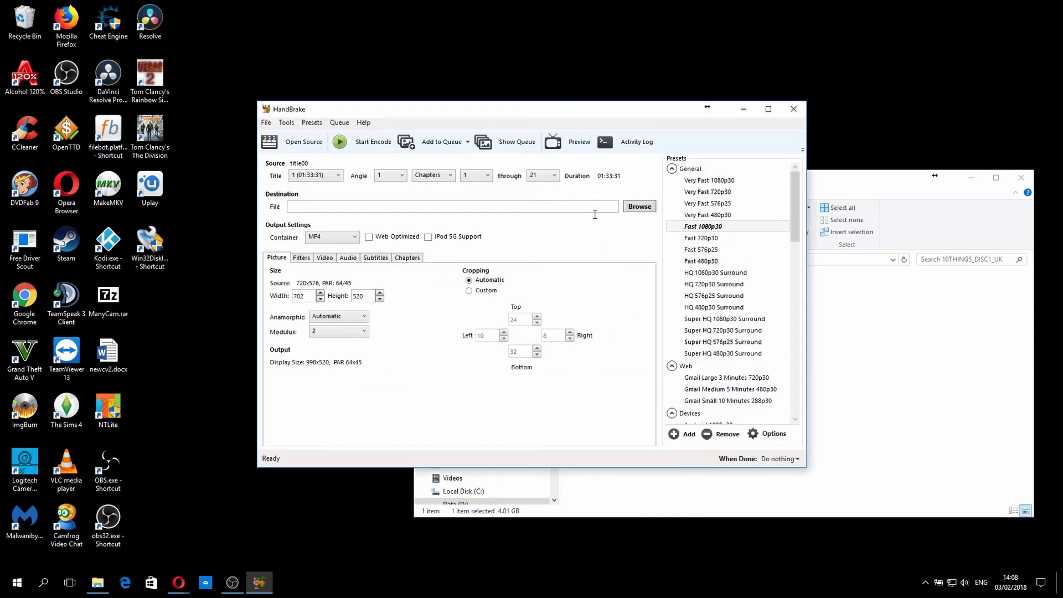
# Step: Set HandBrake's output file to D:\Video\10THINGS_DISC1_UK\10things.mp4
pyautogui.click(638, 206)
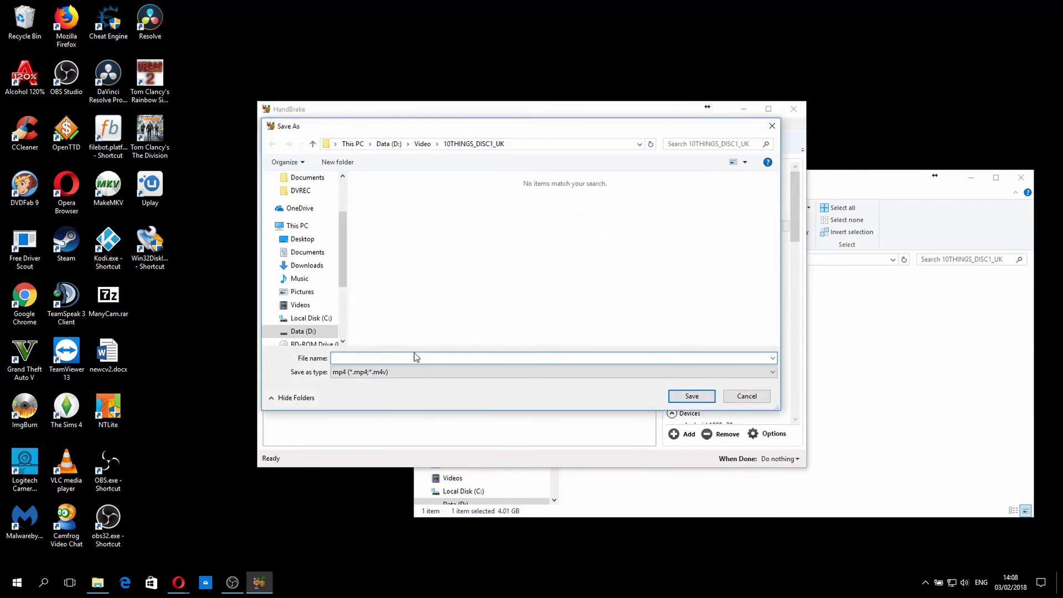
pyautogui.write('D:\\Video\\10THINGS_DISC1_UK')
pyautogui.write('\\')
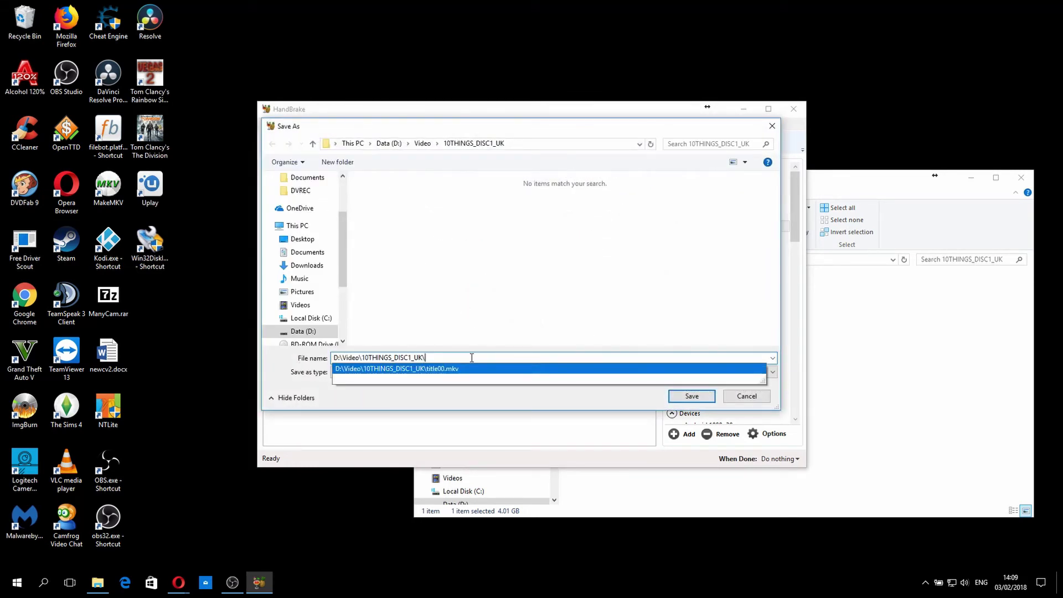
pyautogui.write('10things.mp4')
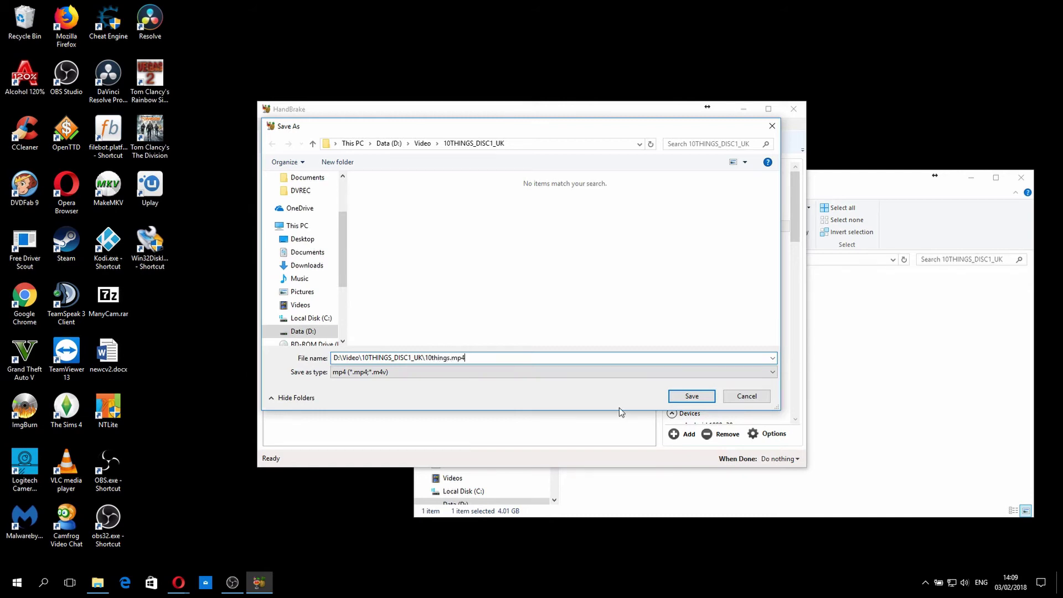
pyautogui.click(699, 397)
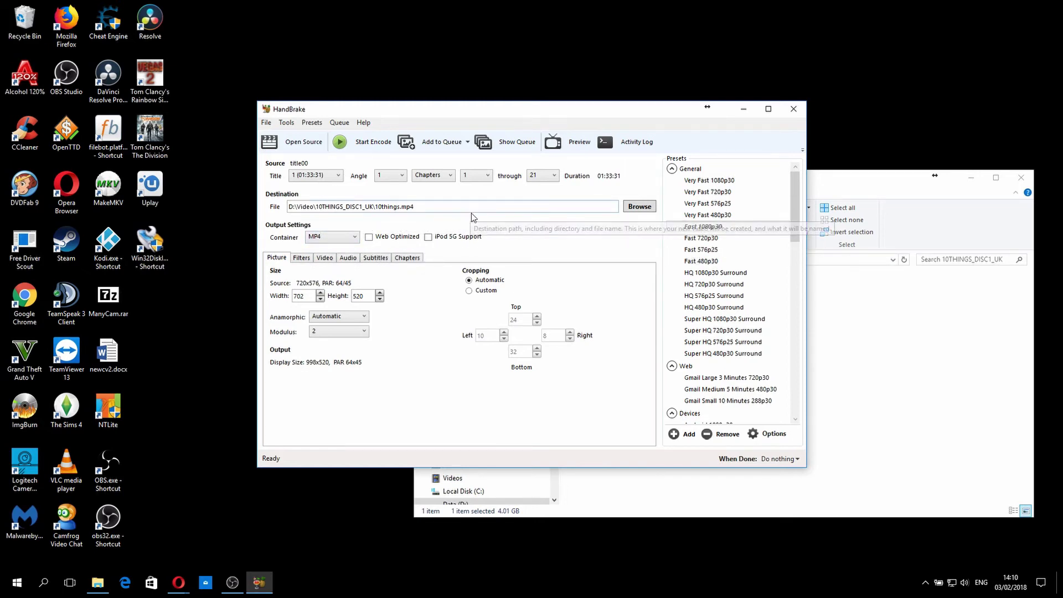
# Step: Encode title00.mkv to 10things.mp4 and wait until the status reads Queue Finished
pyautogui.click(358, 144)
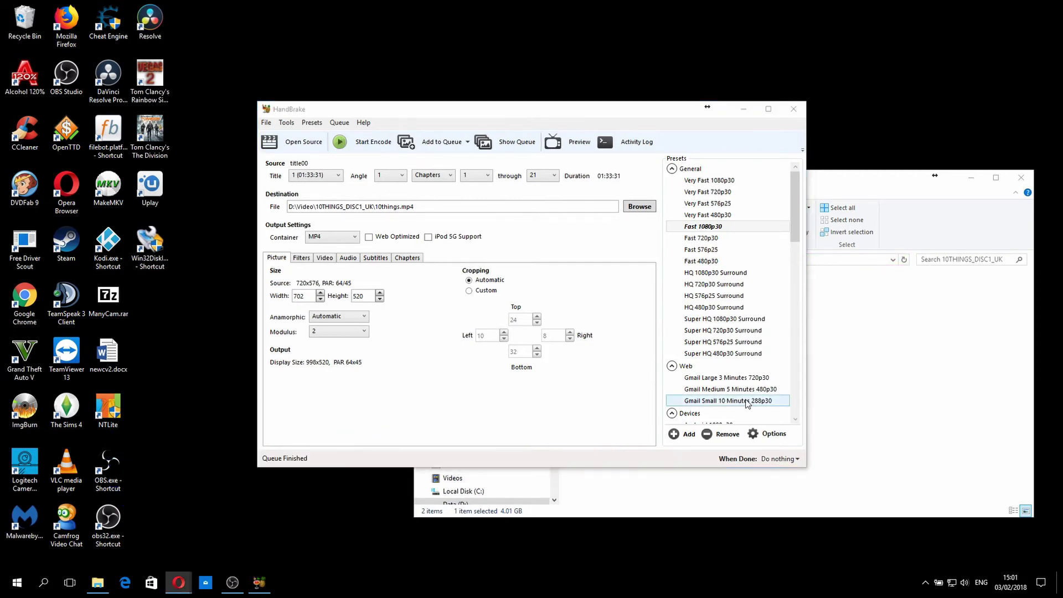
pyautogui.moveTo(748, 404)
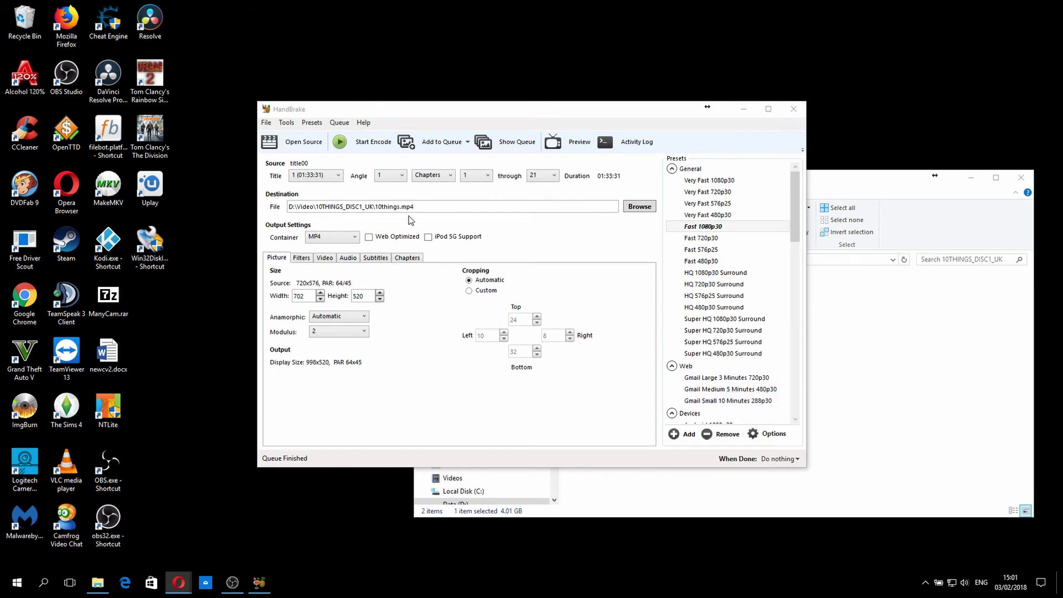
# Step: Check in File Explorer that 10things.mp4 is 1.04 GB beside title00.mkv, keeping its name
pyautogui.click(863, 344)
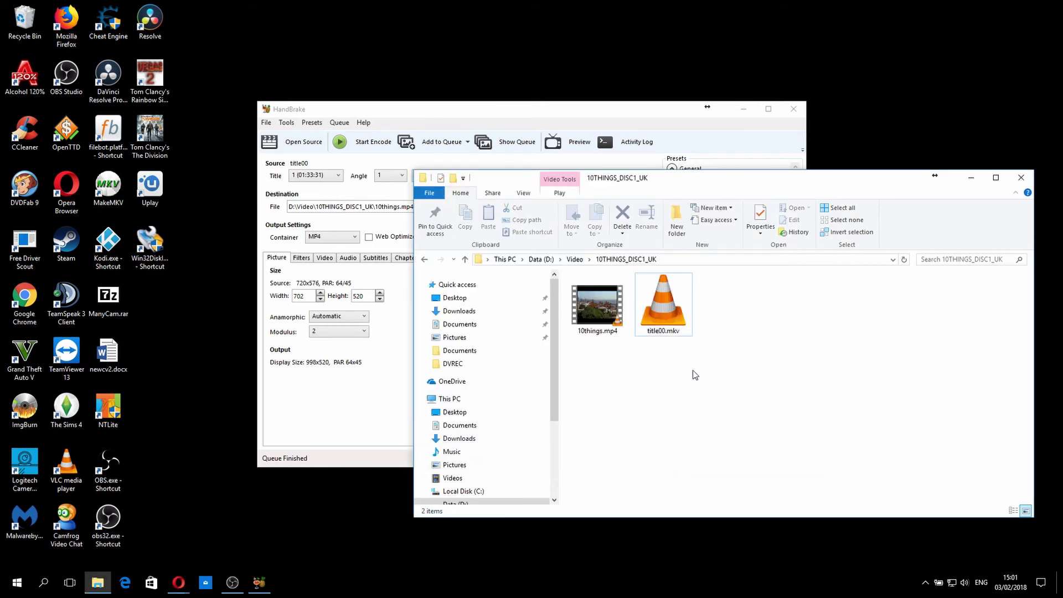
pyautogui.click(608, 334)
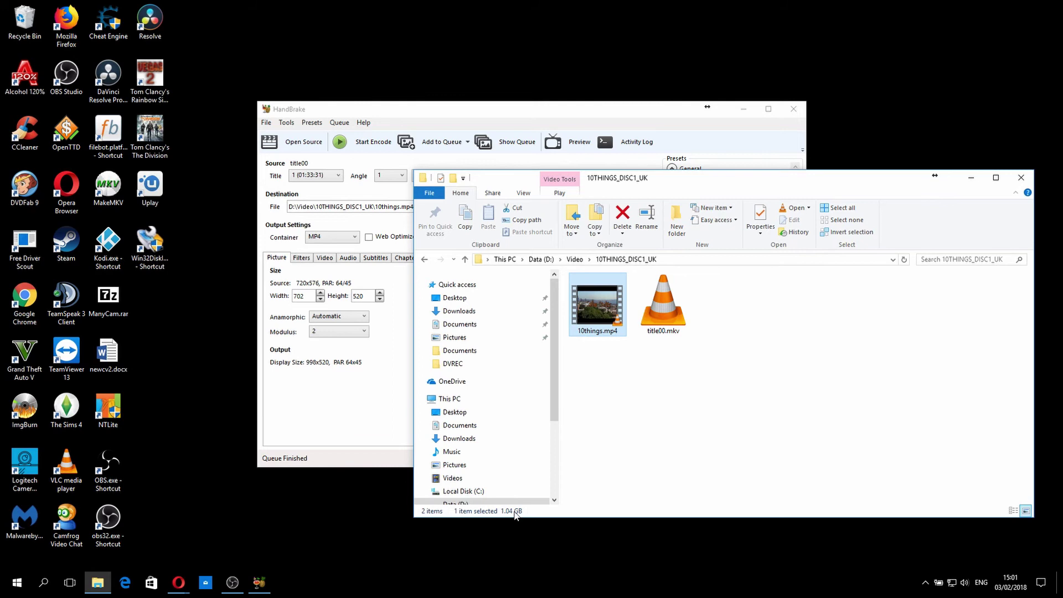
pyautogui.click(656, 446)
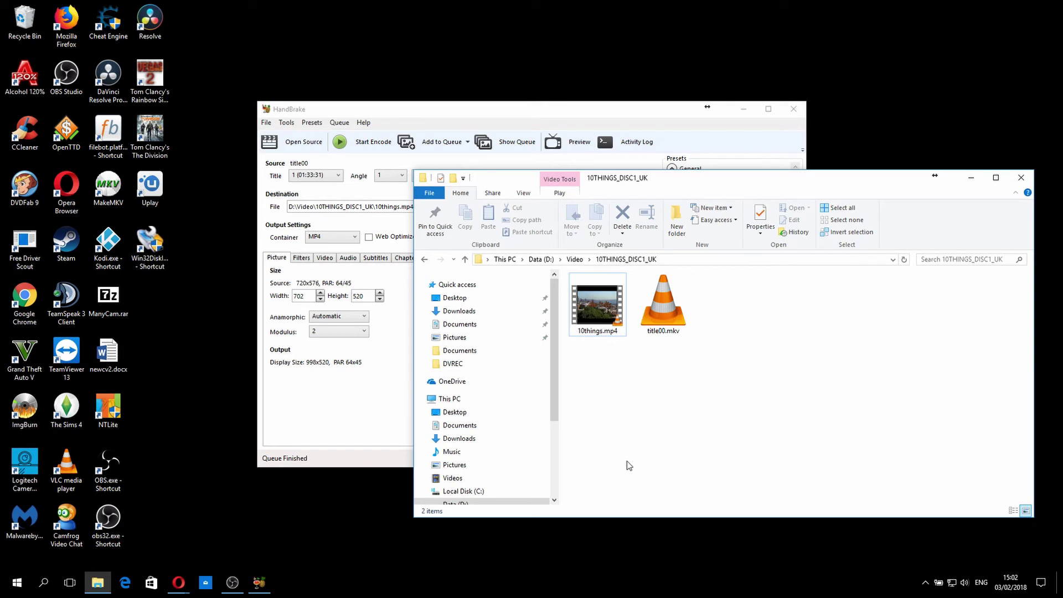
pyautogui.click(600, 338)
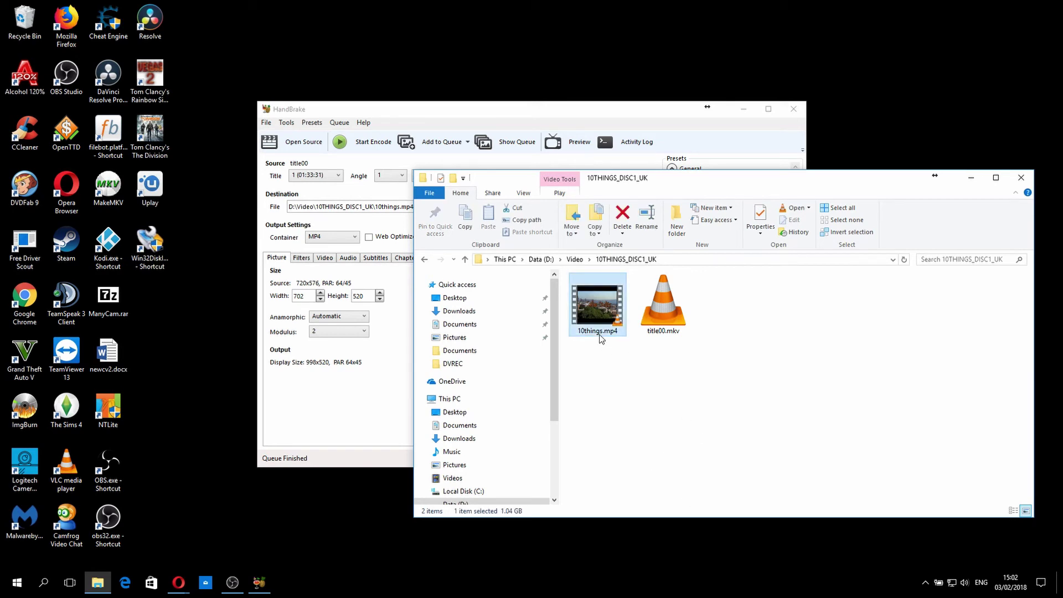
pyautogui.press('F2')
pyautogui.press('Return')
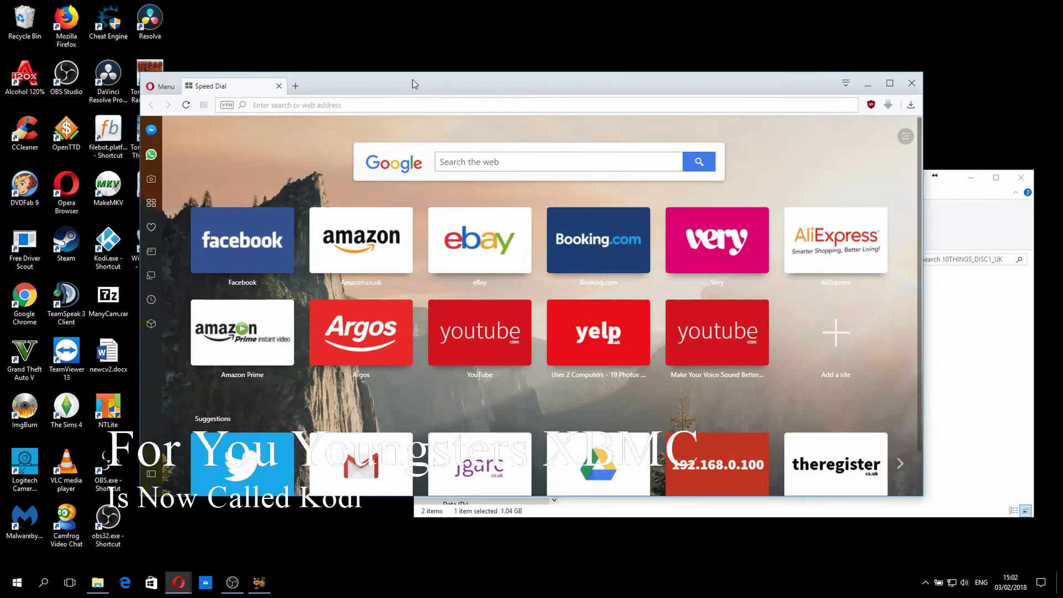
# Step: Maximise Opera, search the web for imdb and open the IMDb website
pyautogui.doubleClick(414, 84)
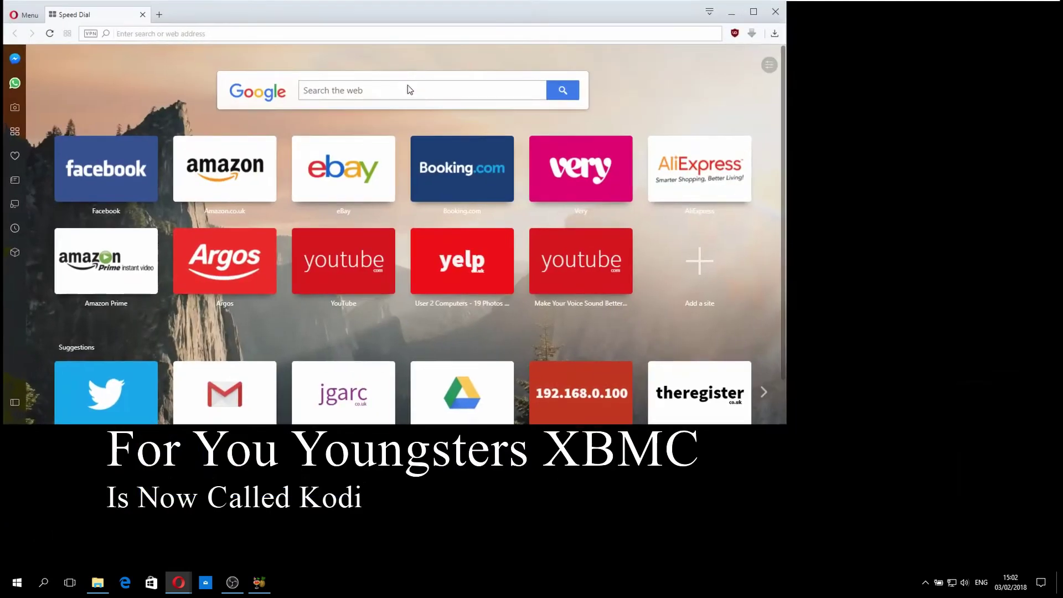
pyautogui.click(257, 33)
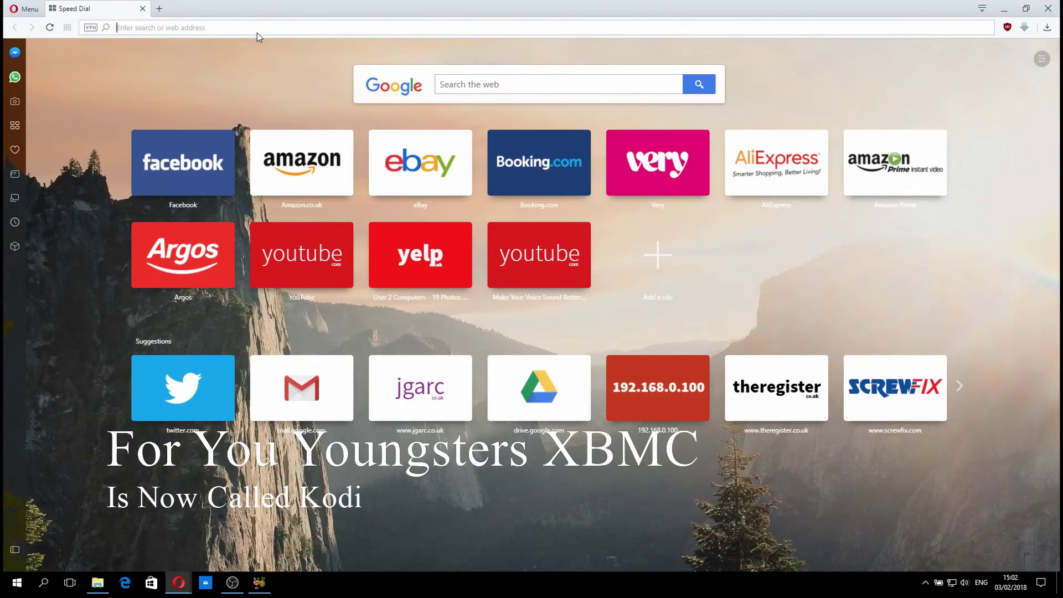
pyautogui.write('imbd')
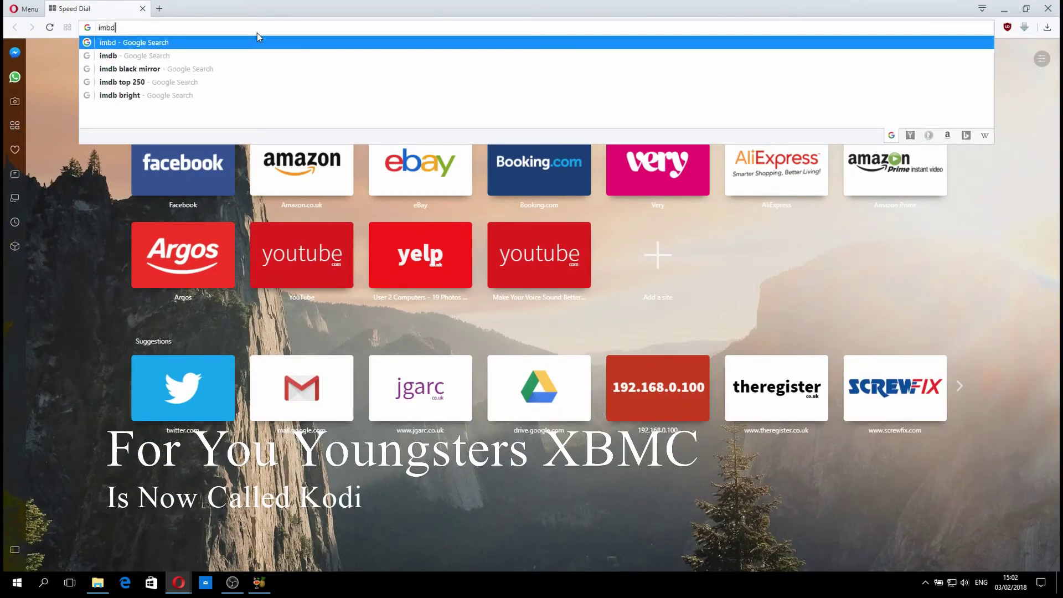
pyautogui.press('Down')
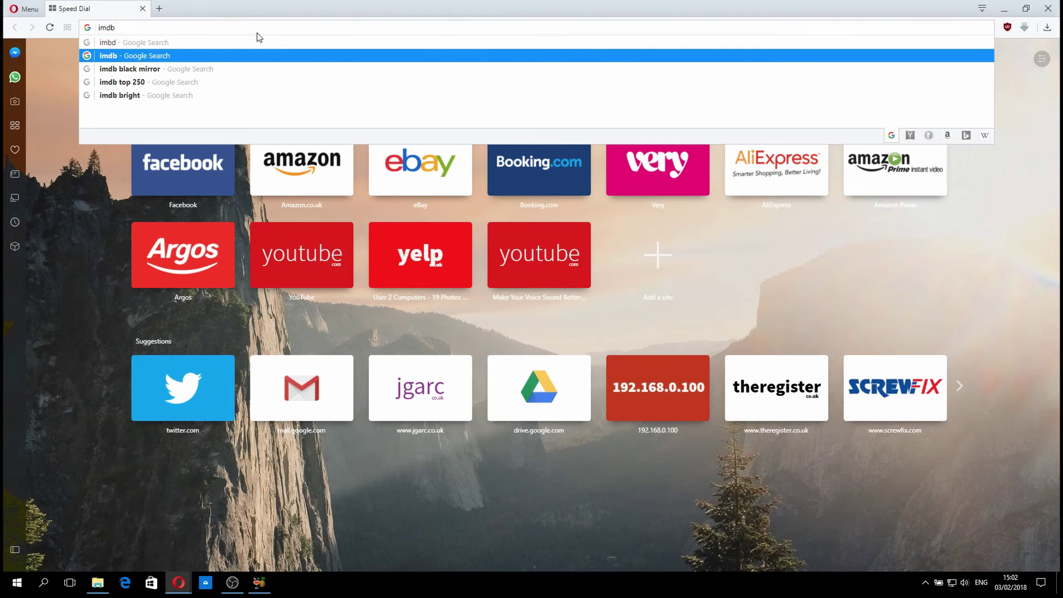
pyautogui.press('Return')
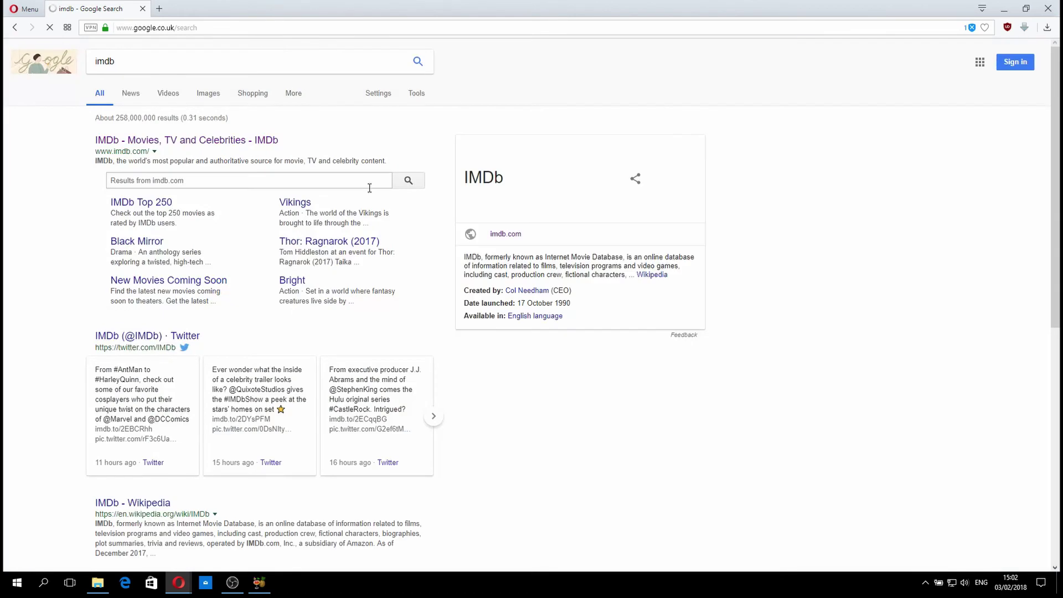
pyautogui.click(172, 142)
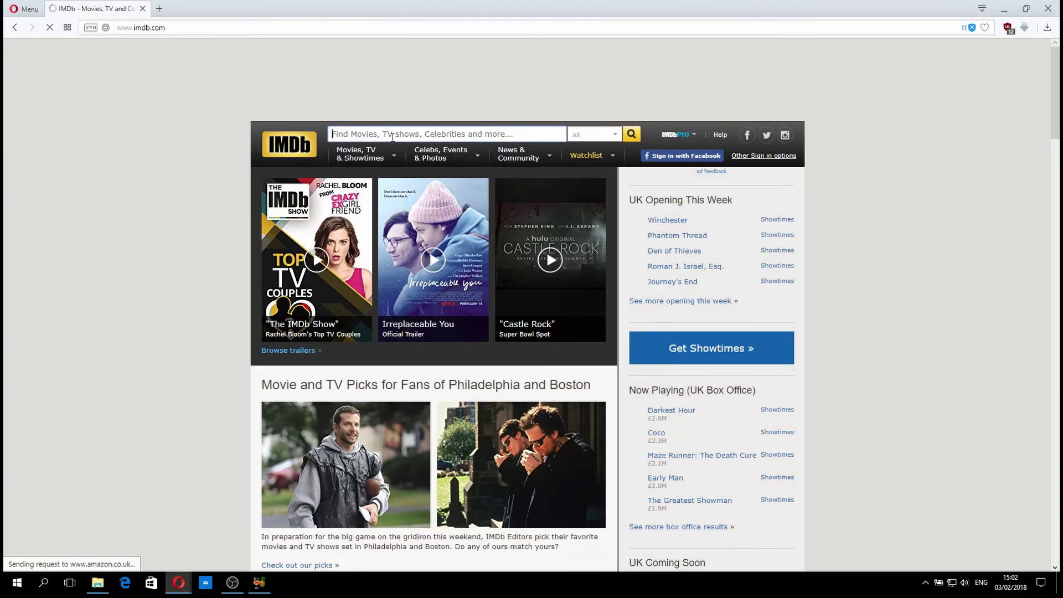
# Step: Search IMDb for '10 things I', open the 1999 film page and select its title and year
pyautogui.write('10 things I')
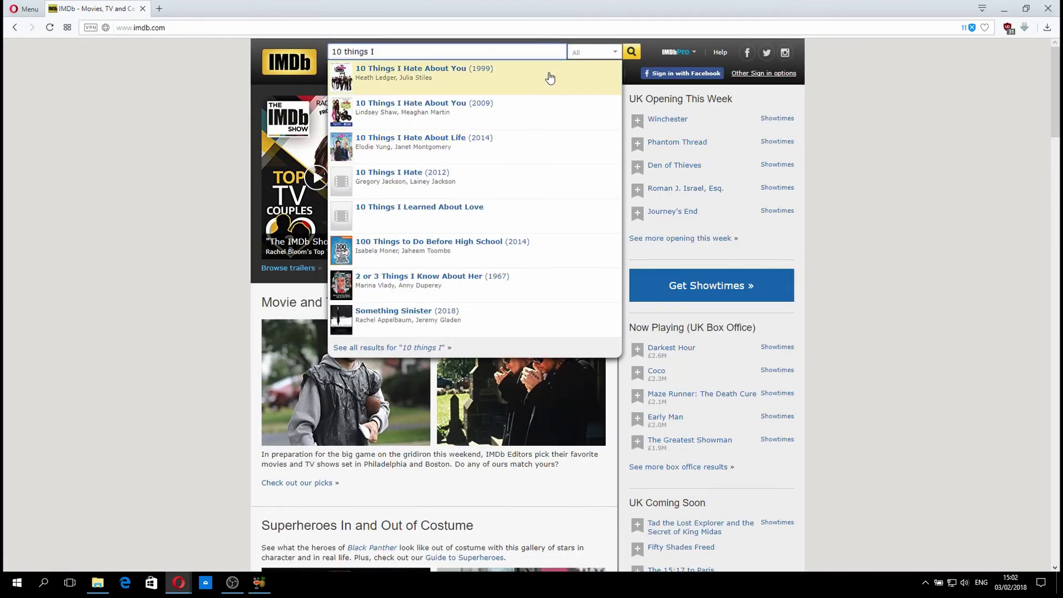
pyautogui.click(446, 82)
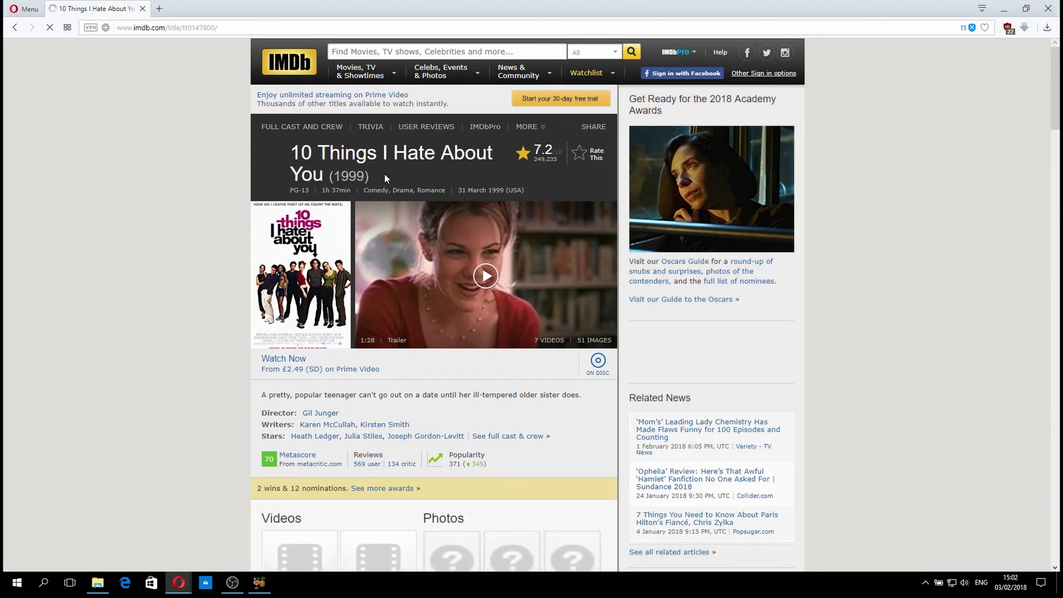
pyautogui.moveTo(295, 157); pyautogui.dragTo(291, 122)
pyautogui.hotkey('ctrl', 'c')
pyautogui.click(380, 146)
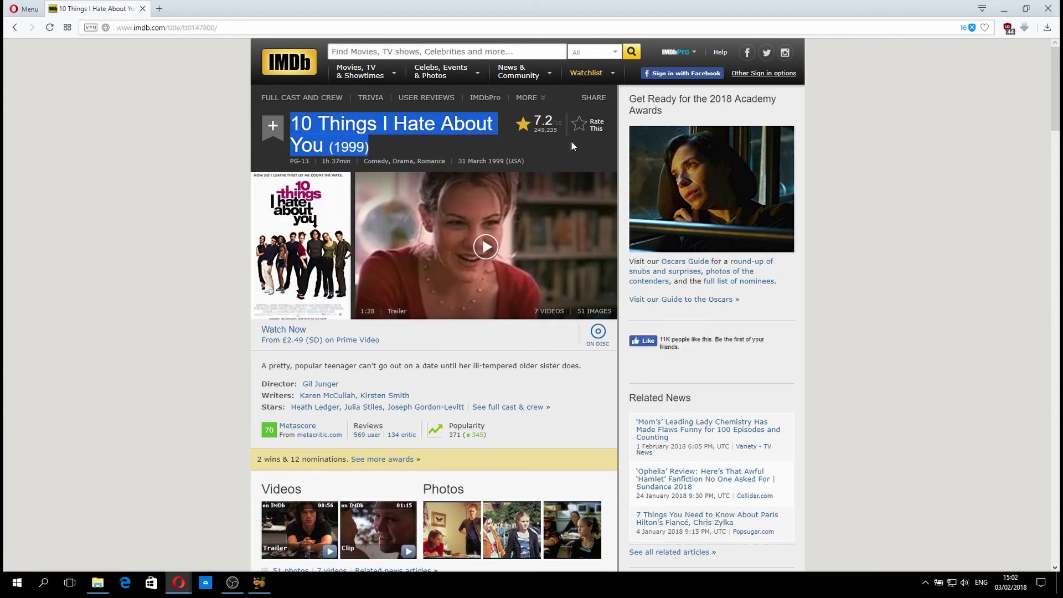
# Step: Rename 10things.mp4 to '10 Things I Hate About You (1999)'
pyautogui.click(103, 584)
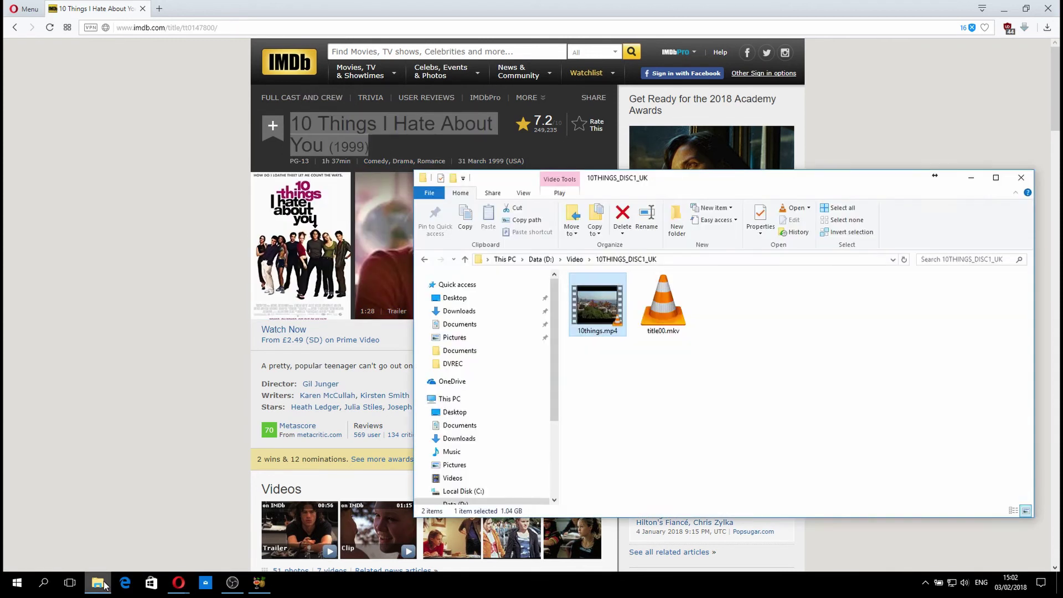
pyautogui.press('F2')
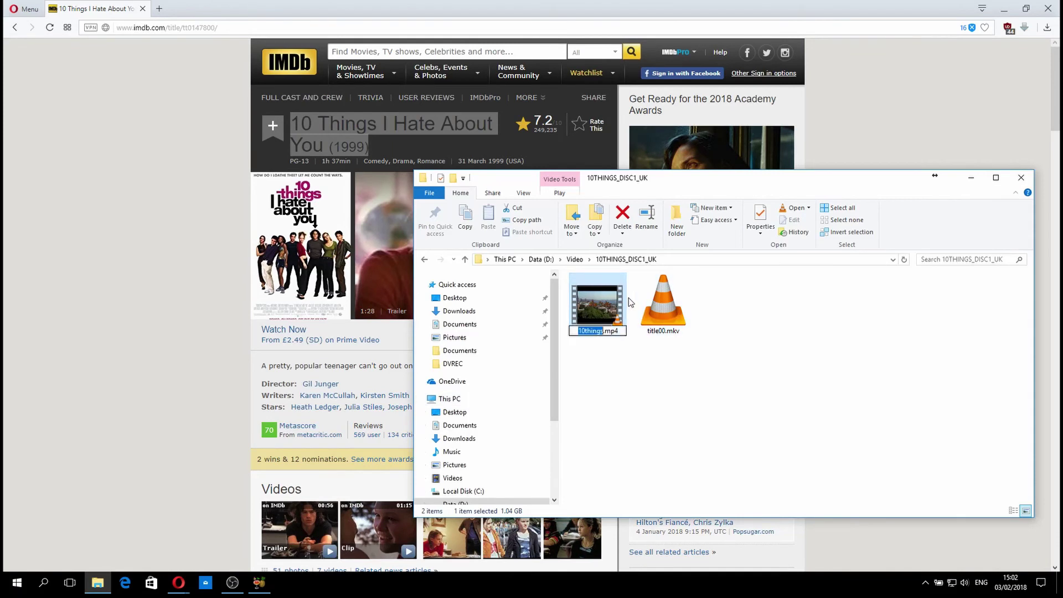
pyautogui.hotkey('ctrl', 'v')
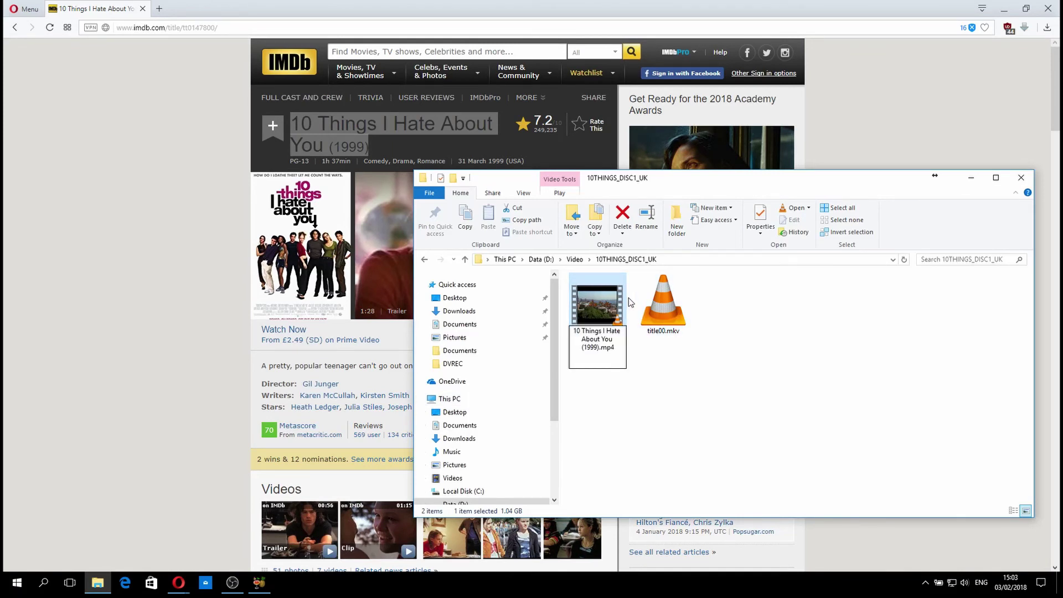
pyautogui.press('Return')
# Step: Create a new folder named '10 Things I Hate About You (1999)'
pyautogui.rightClick(648, 377)
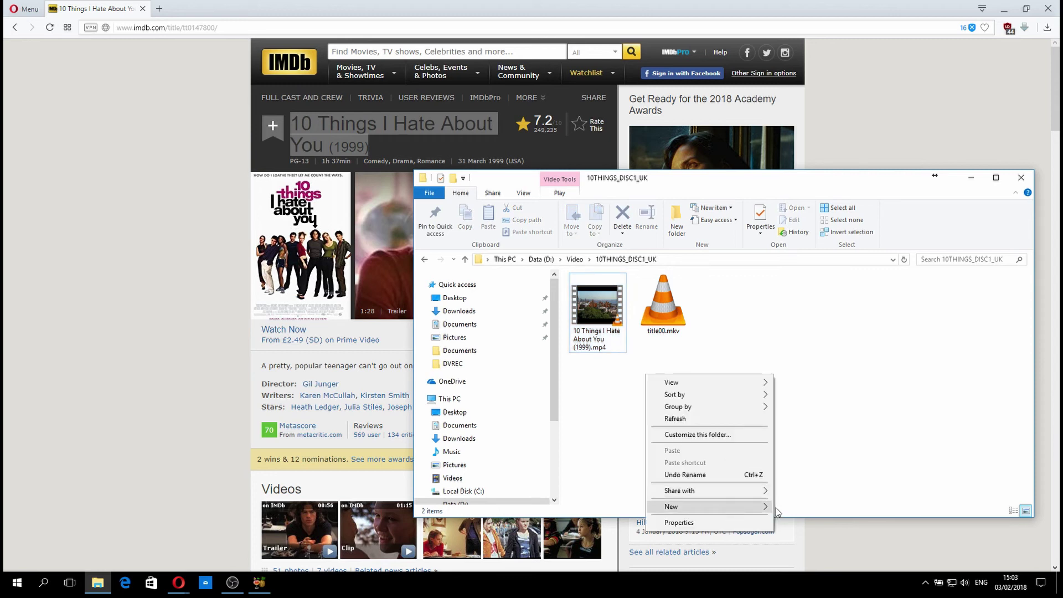
pyautogui.moveTo(766, 512)
pyautogui.click(792, 356)
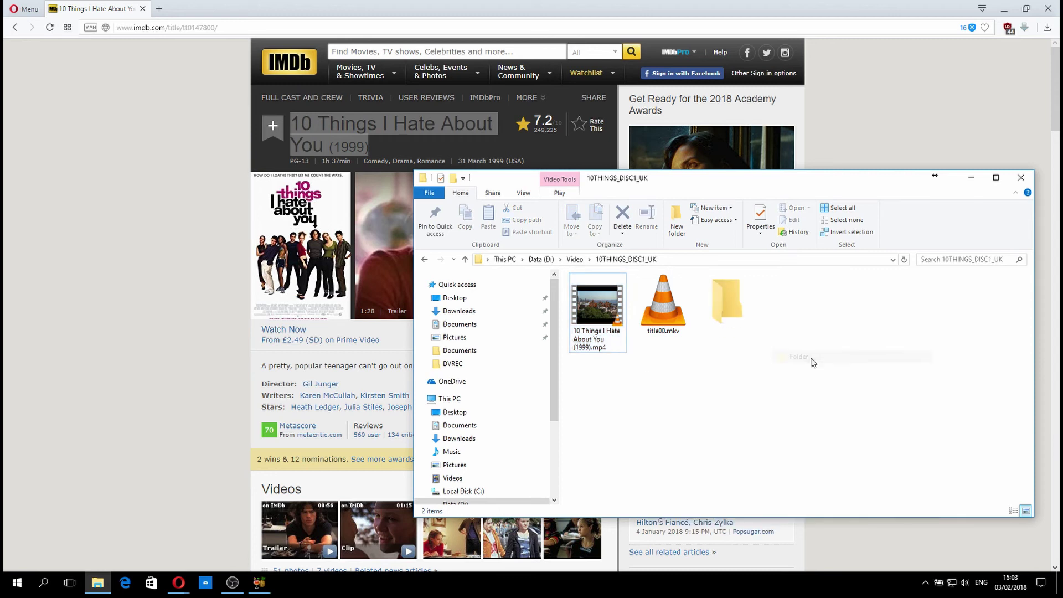
pyautogui.hotkey('ctrl', 'v')
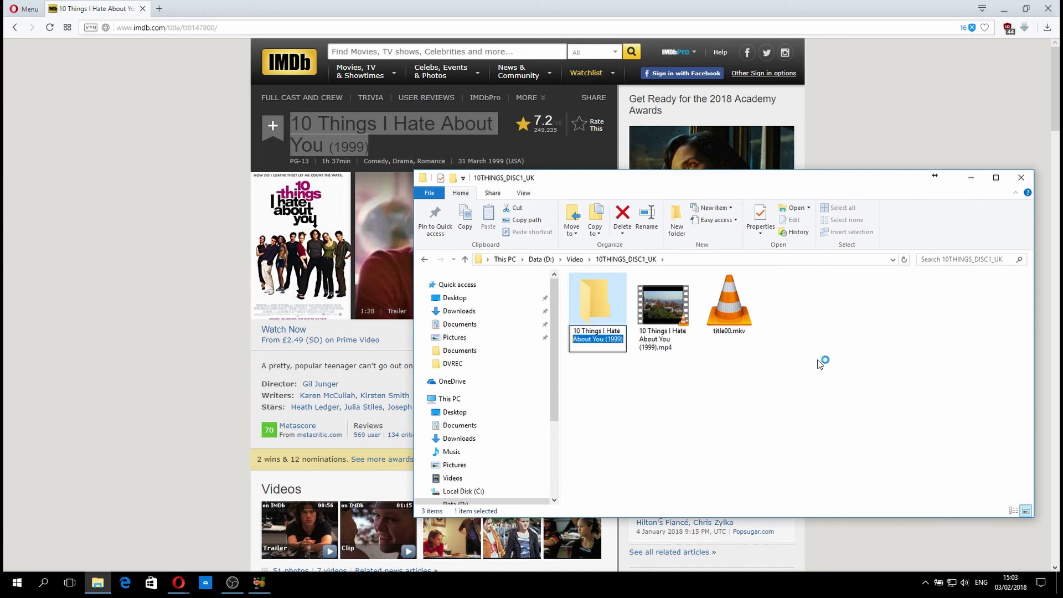
pyautogui.press('Return')
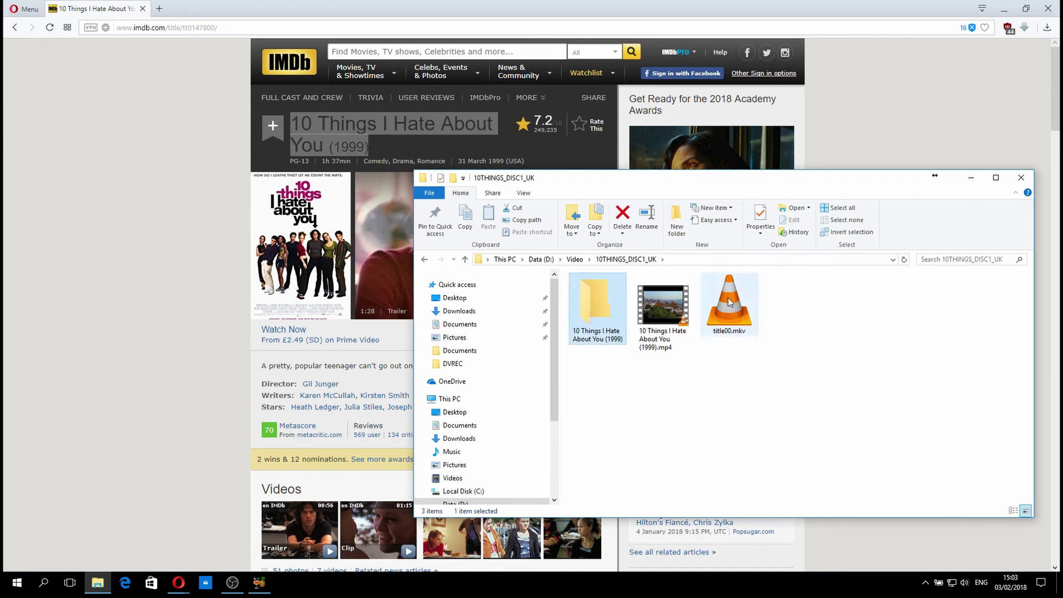
# Step: Move the renamed MP4 into the new film folder and copy that folder
pyautogui.moveTo(649, 317); pyautogui.dragTo(597, 310)
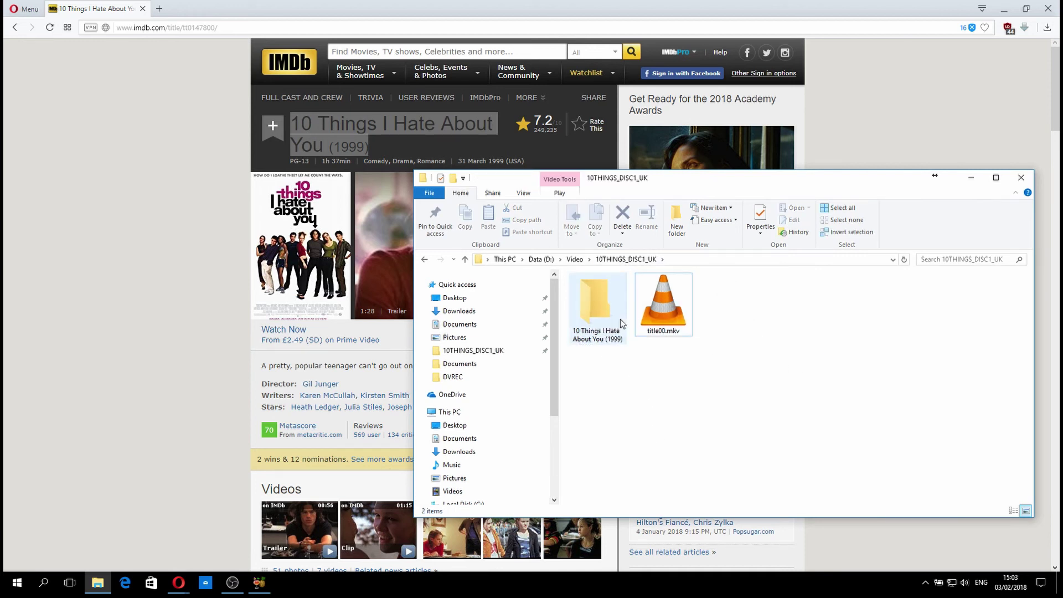
pyautogui.click(589, 317)
pyautogui.hotkey('ctrl', 'c')
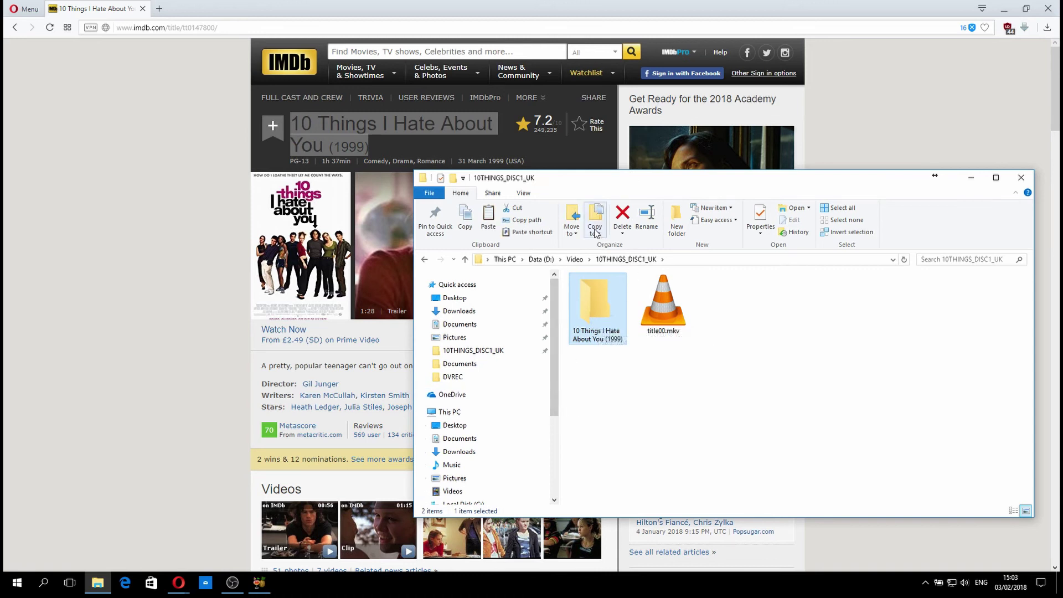
pyautogui.click(568, 431)
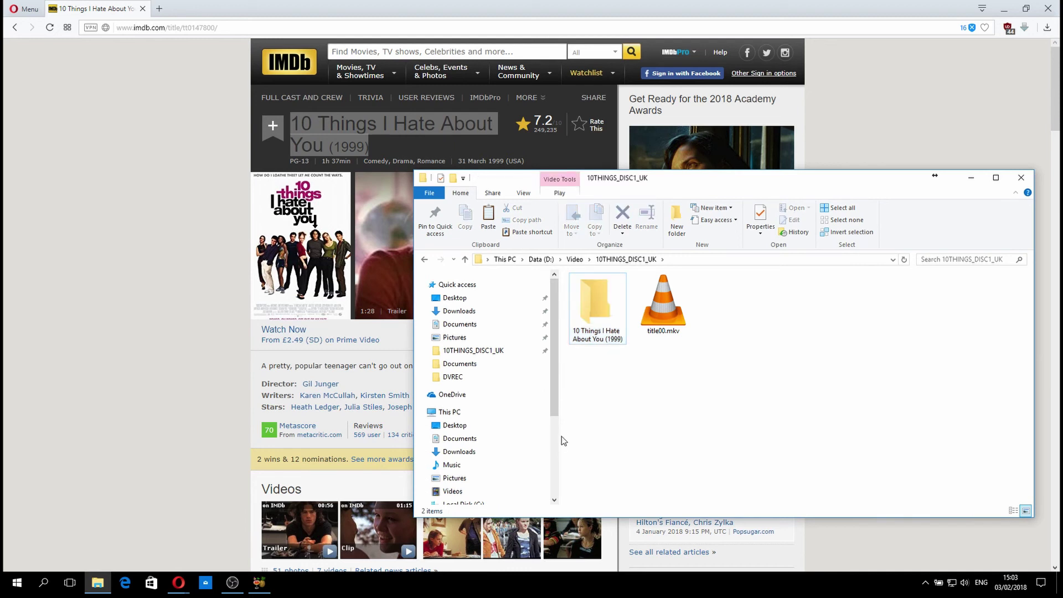
# Step: Paste the film folder into UW-Movies on the pool (Z:) network drive
pyautogui.scroll(-4, 559, 439)
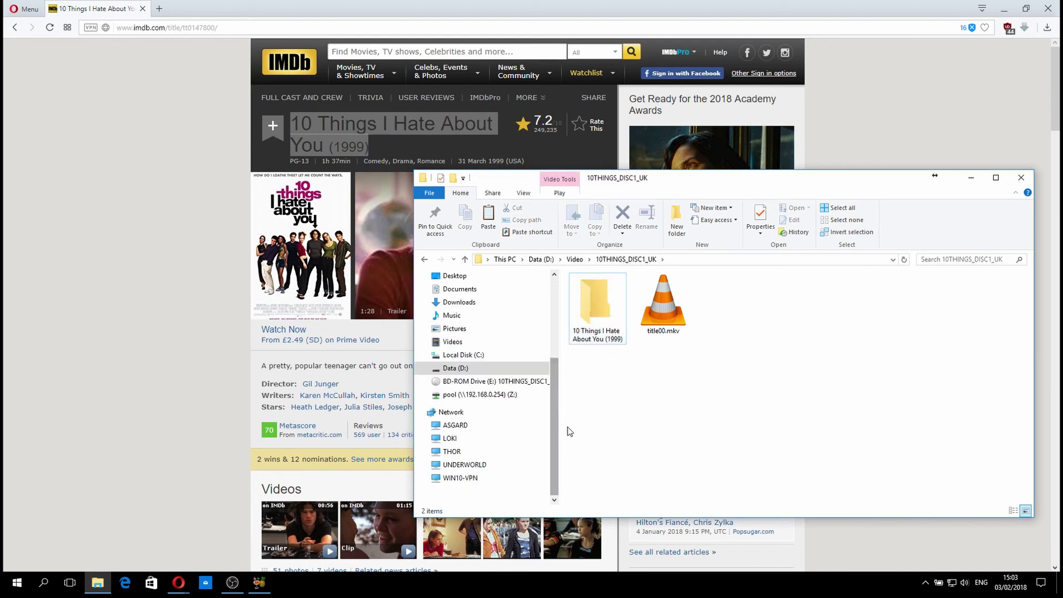
pyautogui.click(514, 397)
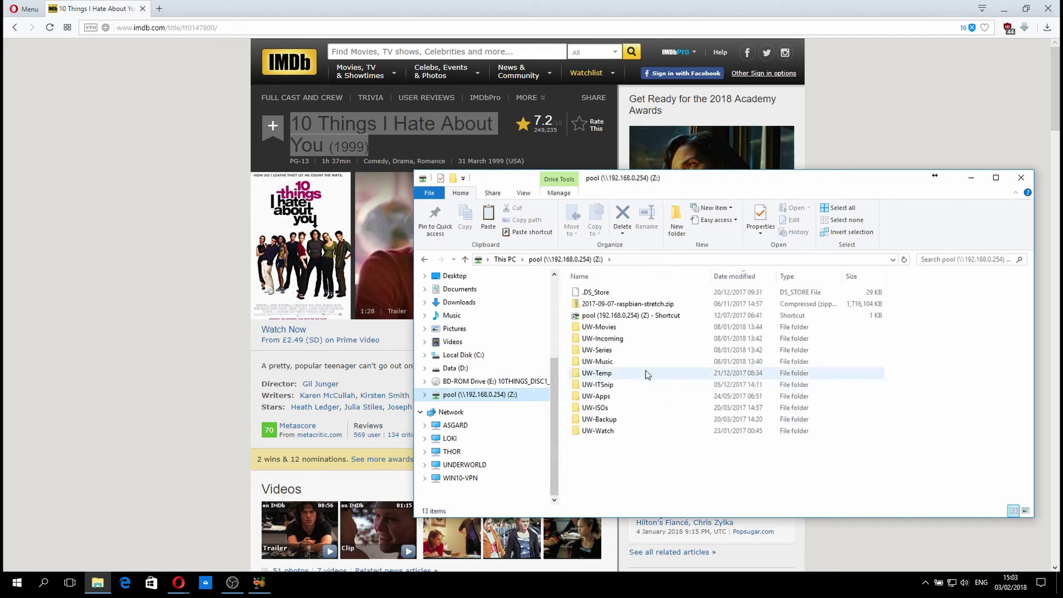
pyautogui.doubleClick(617, 328)
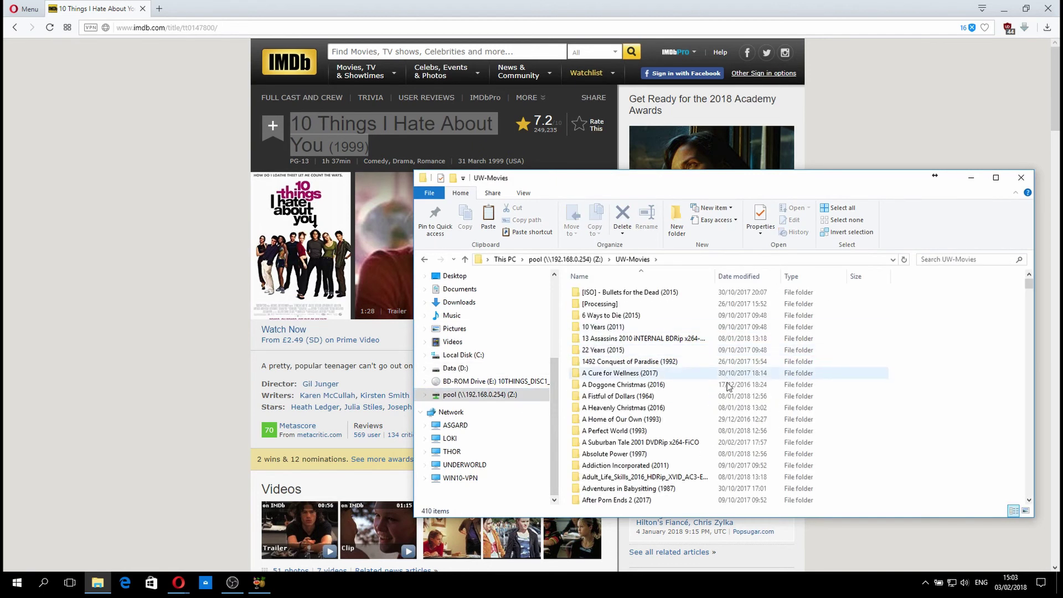
pyautogui.rightClick(922, 324)
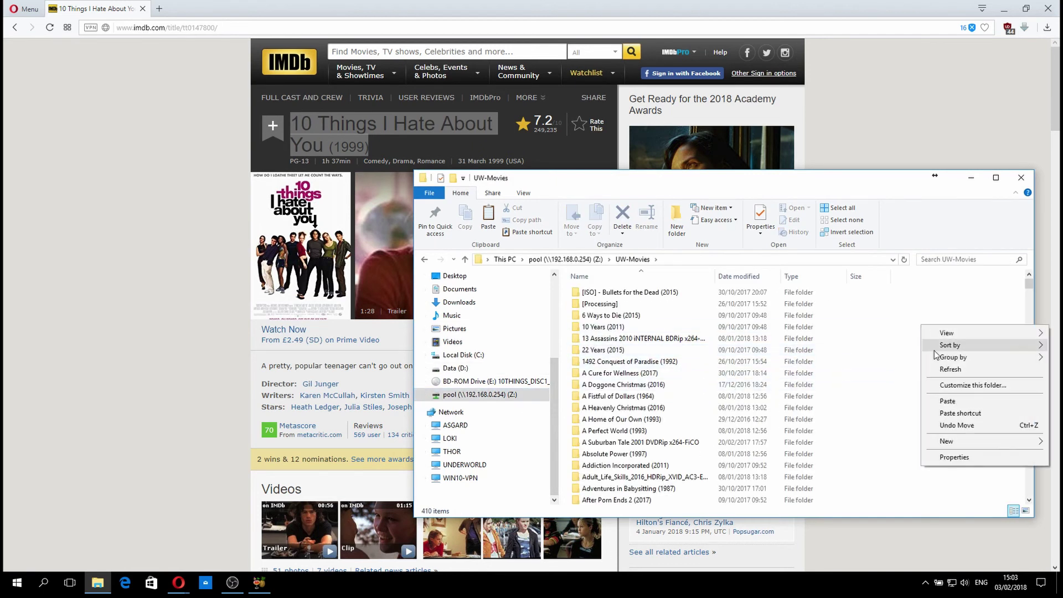
pyautogui.click(953, 409)
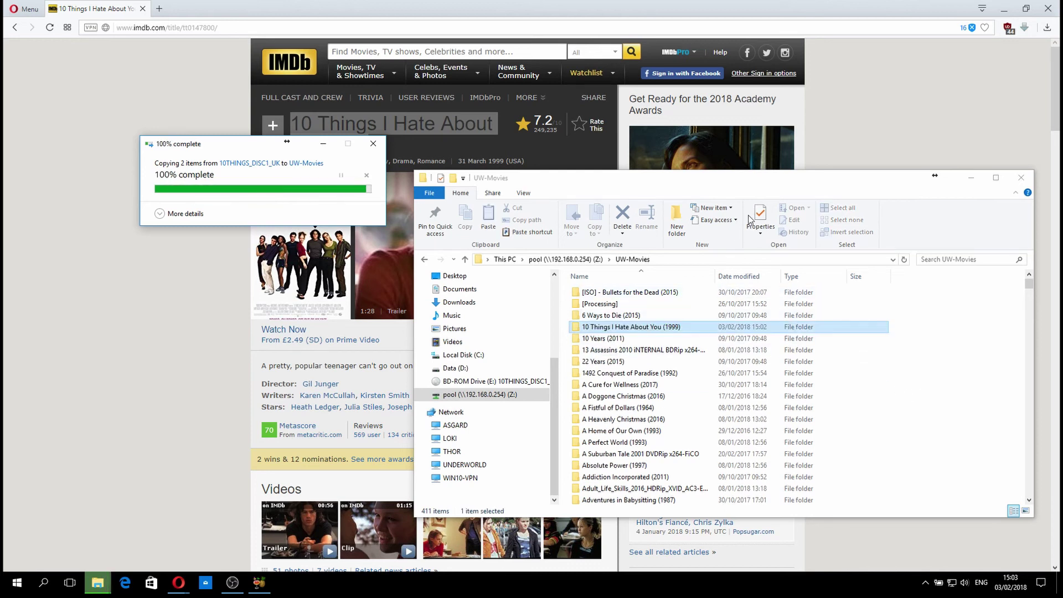
pyautogui.click(863, 159)
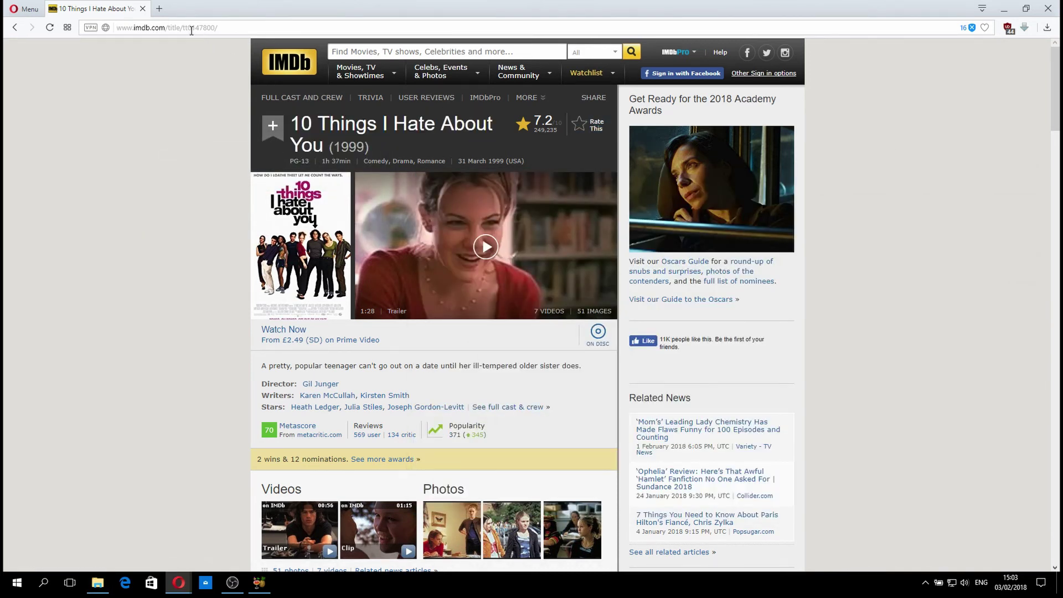
# Step: Load the Plex web interface in Opera from the suggested 192… address
pyautogui.moveTo(191, 30); pyautogui.dragTo(187, 31)
pyautogui.press('super')
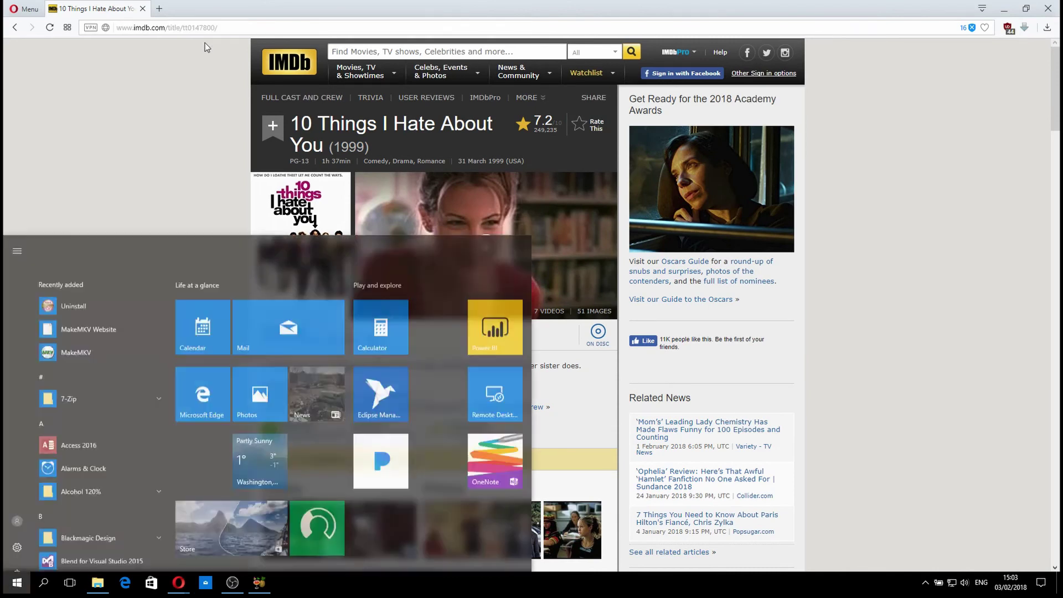
pyautogui.press('super')
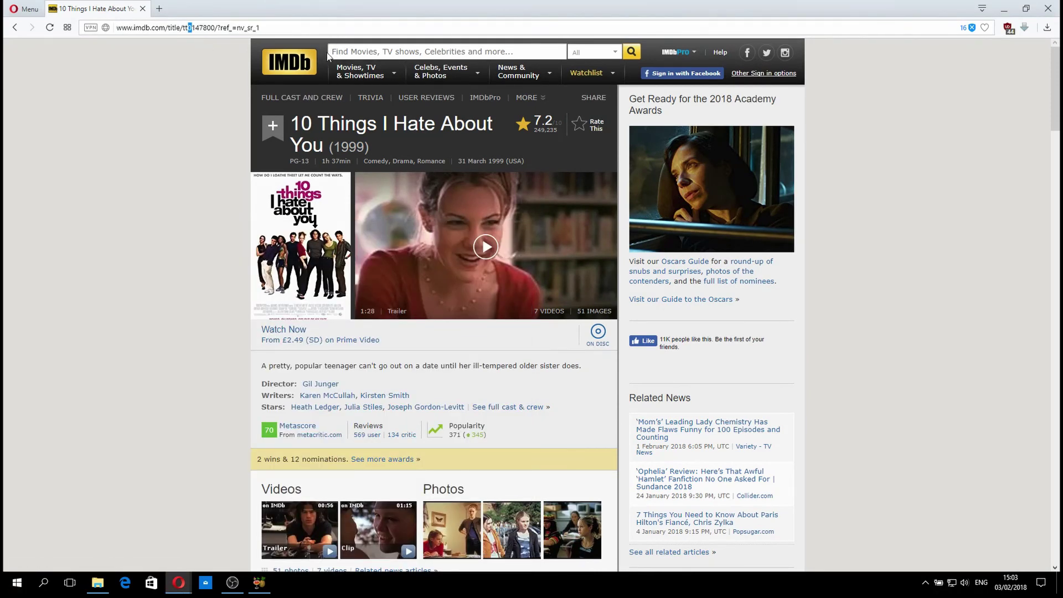
pyautogui.hotkey('ctrl', 'a')
pyautogui.write('192')
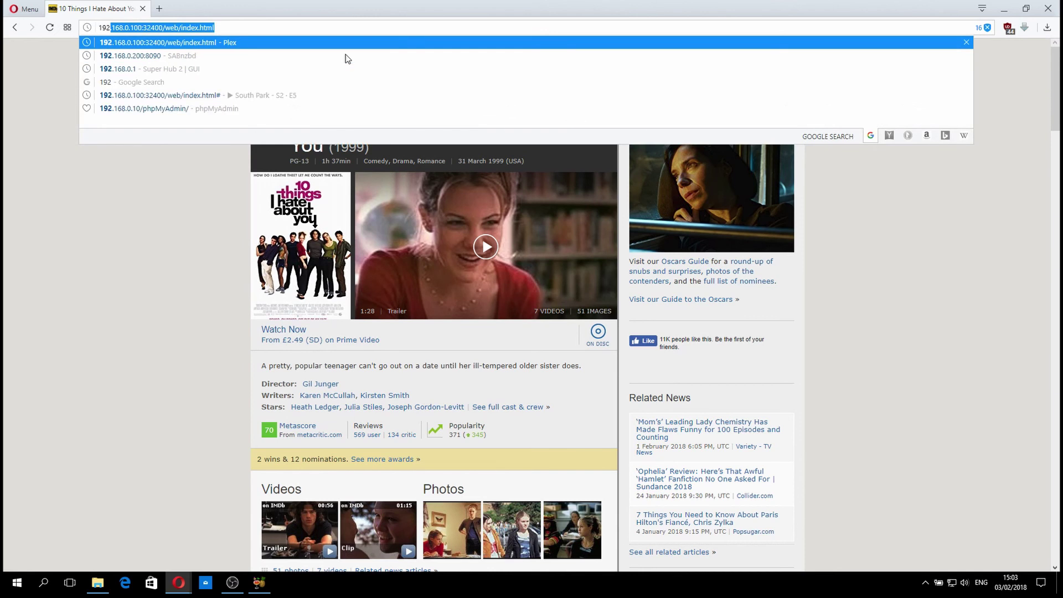
pyautogui.press('Return')
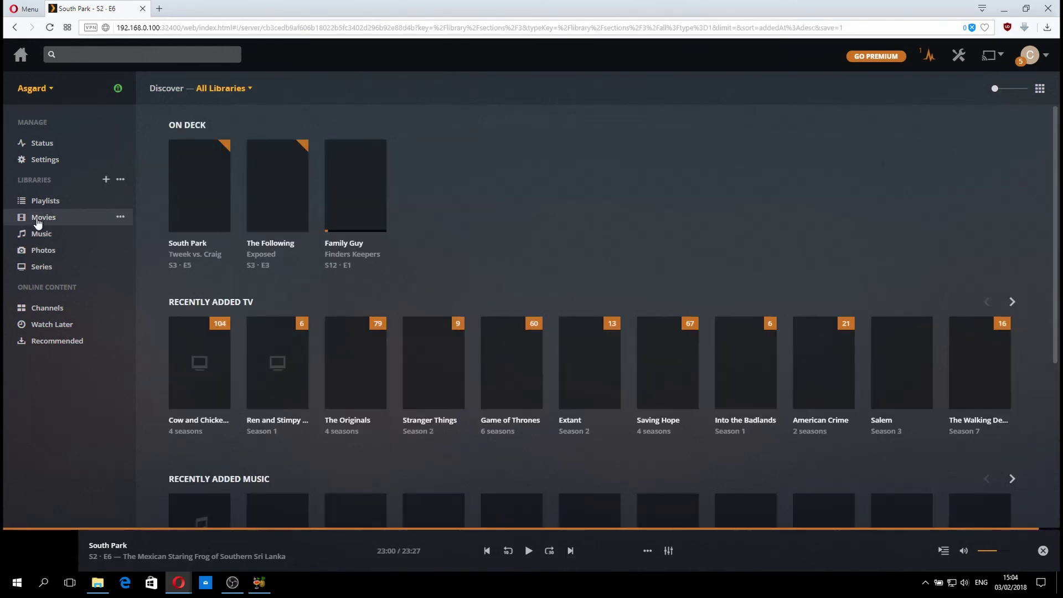
# Step: Search the Movies library for '10' and open 10 Things I Hate About You
pyautogui.click(38, 221)
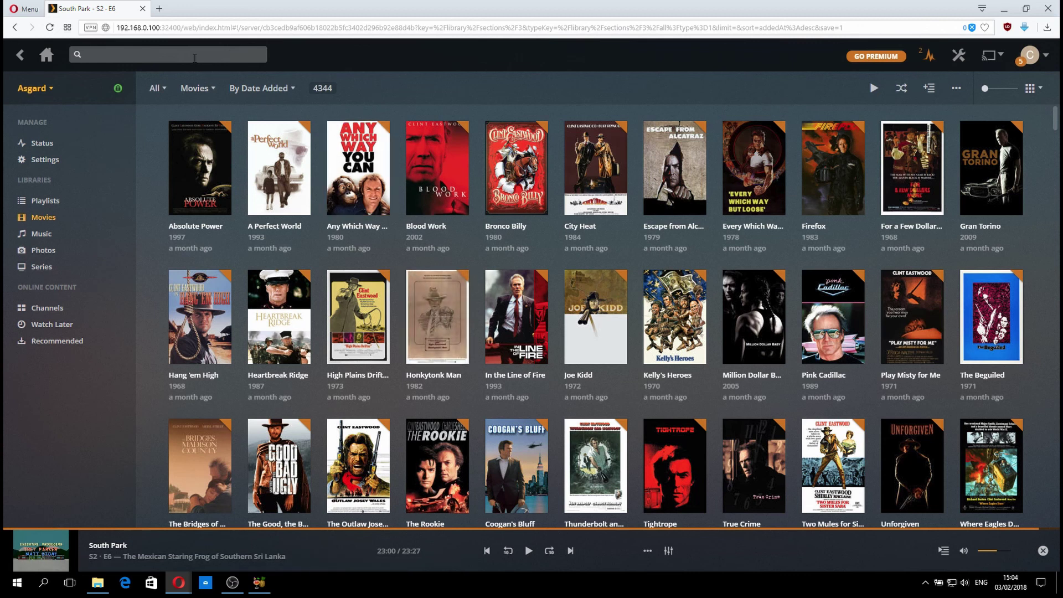
pyautogui.click(194, 57)
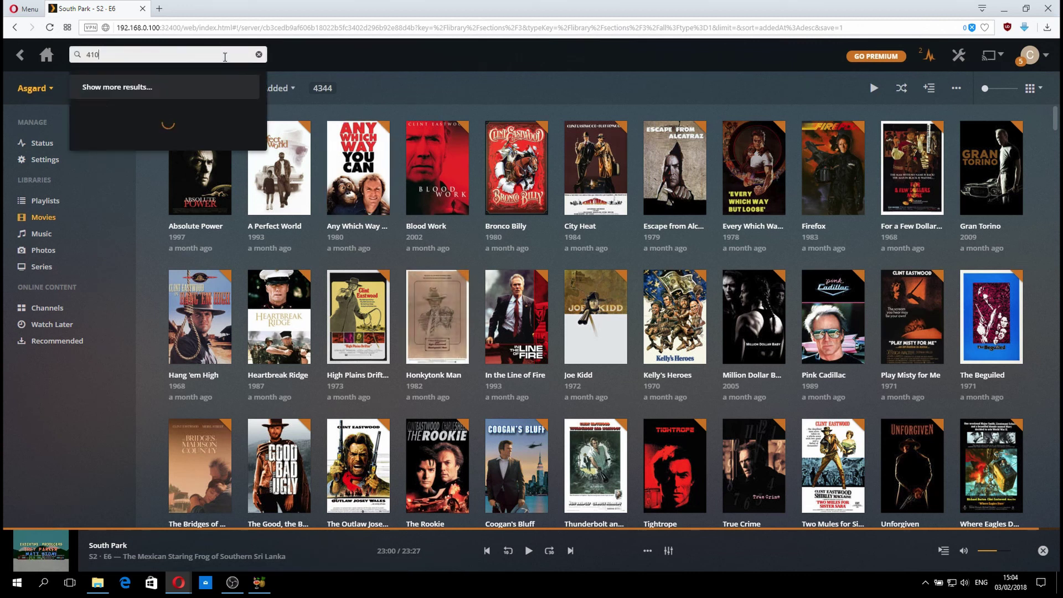
pyautogui.write('10')
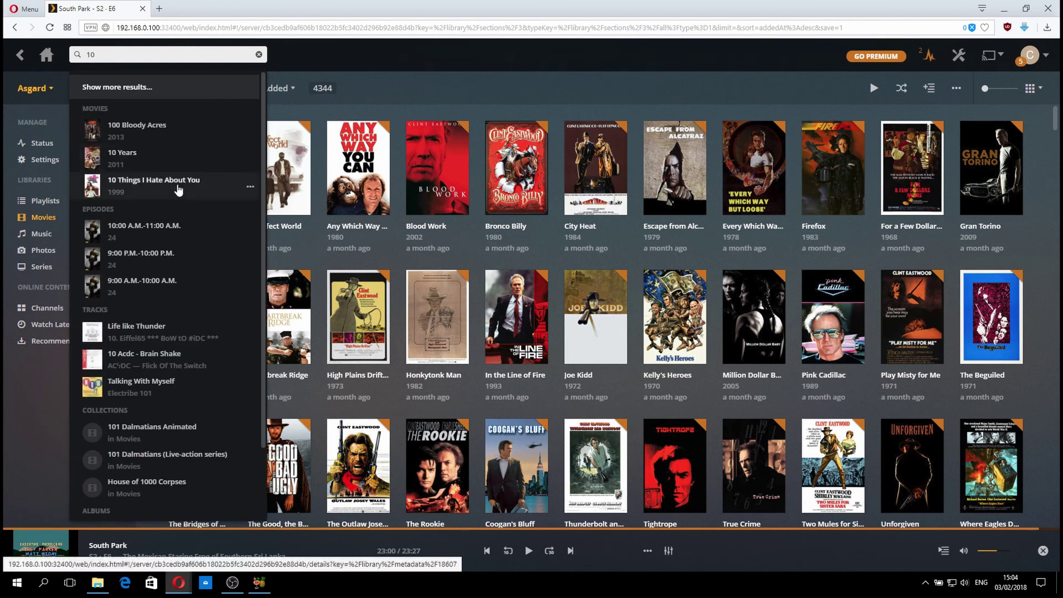
pyautogui.click(173, 189)
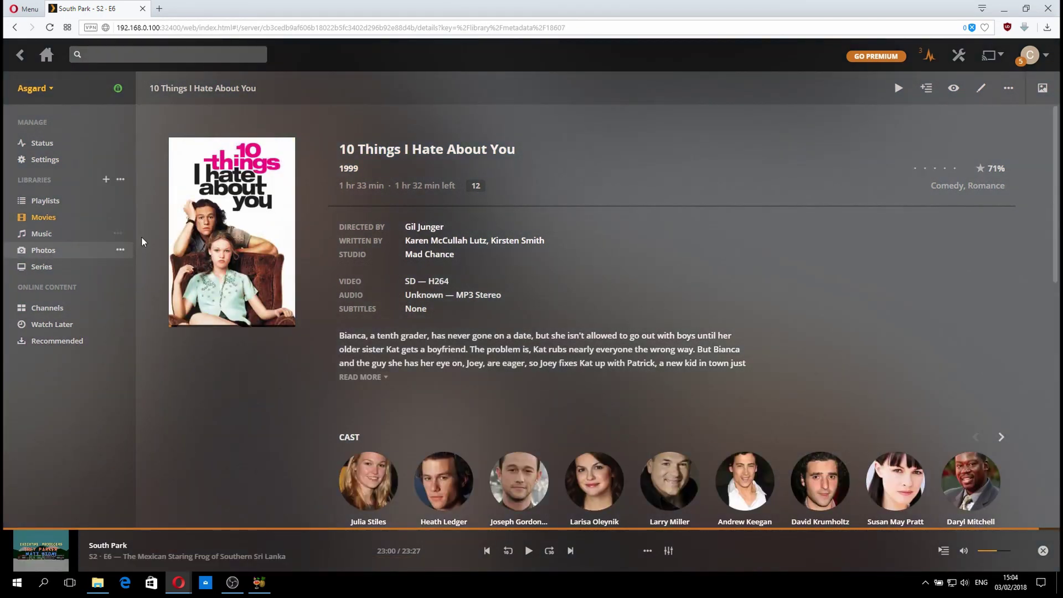
pyautogui.click(121, 218)
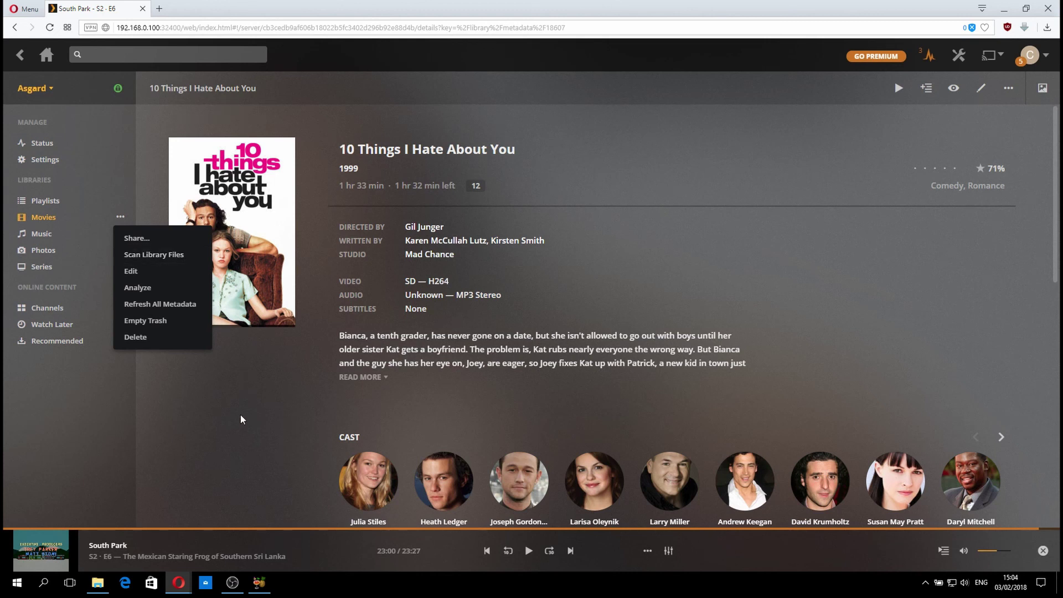
pyautogui.click(246, 415)
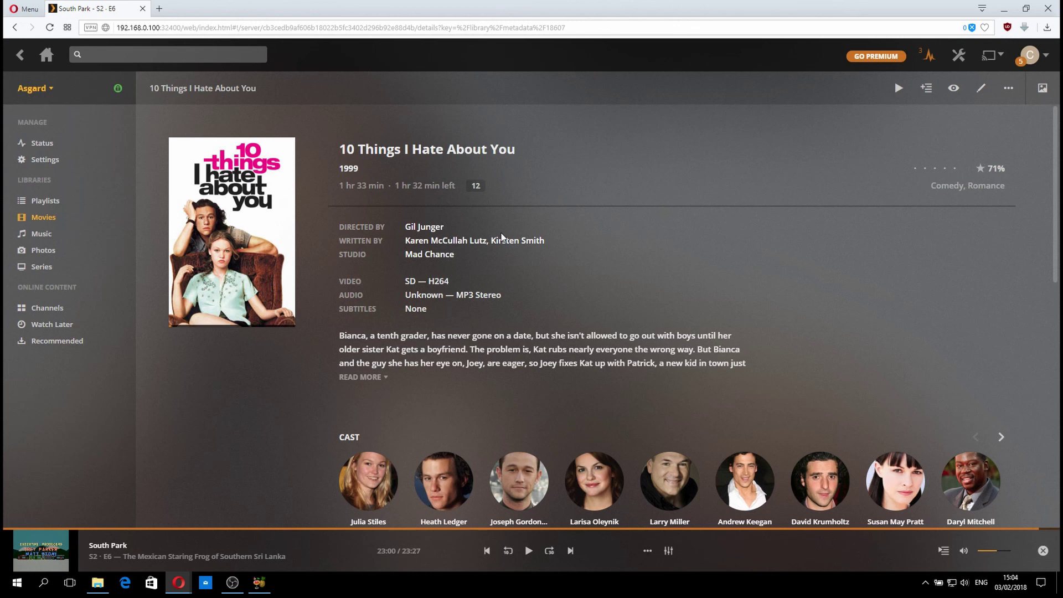